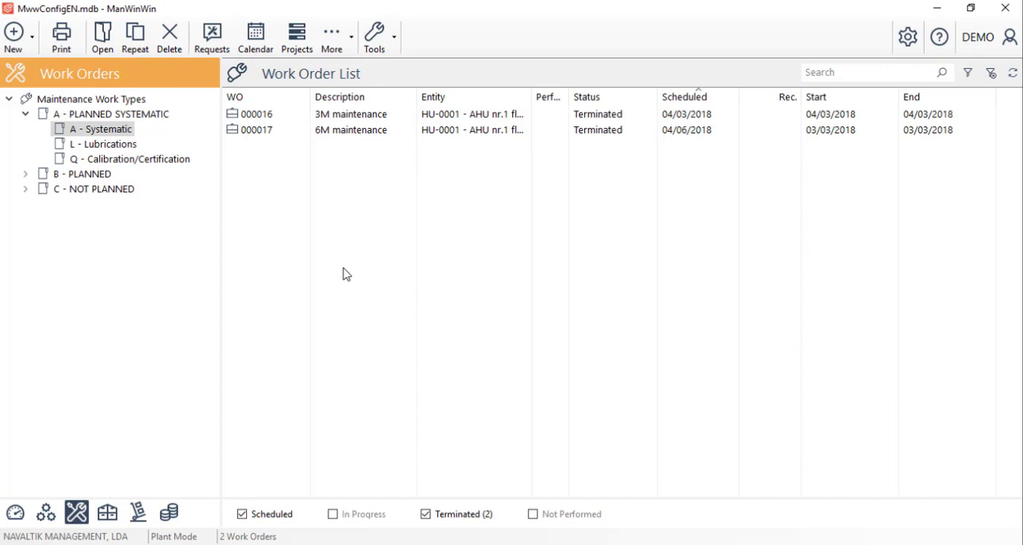
Step: Open the 3M maintenance work order and start a new performed man-hours record
left_click(362, 120)
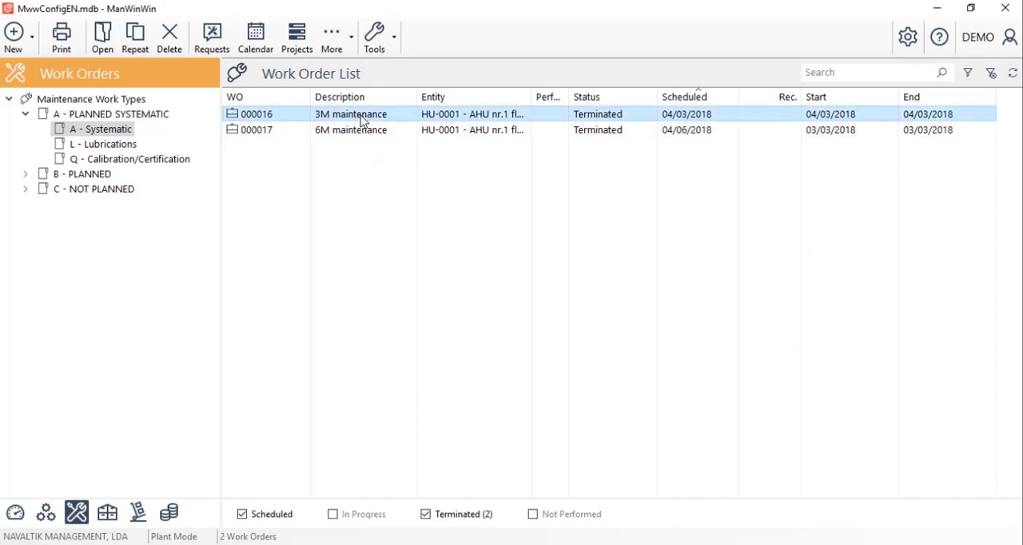
double_click(361, 120)
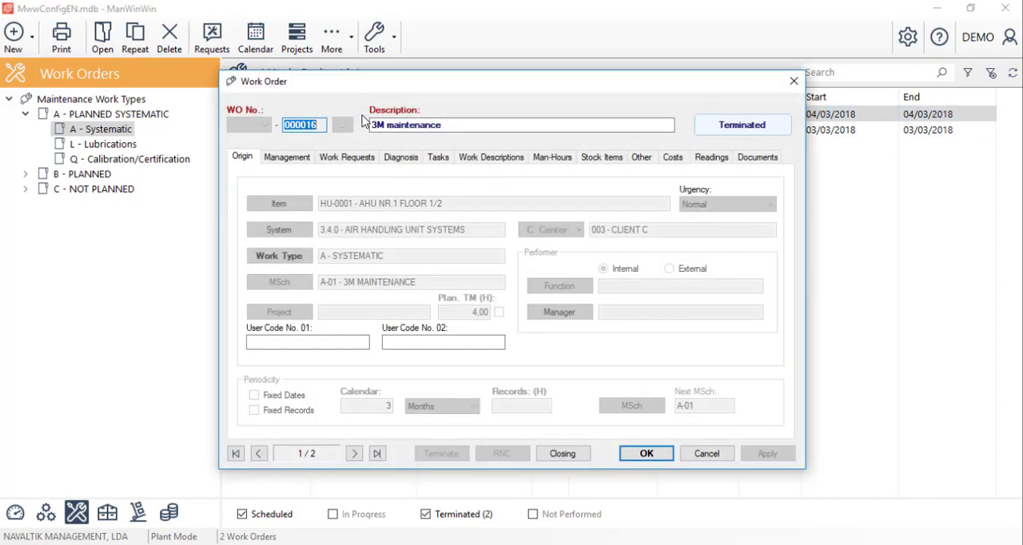
left_click(551, 162)
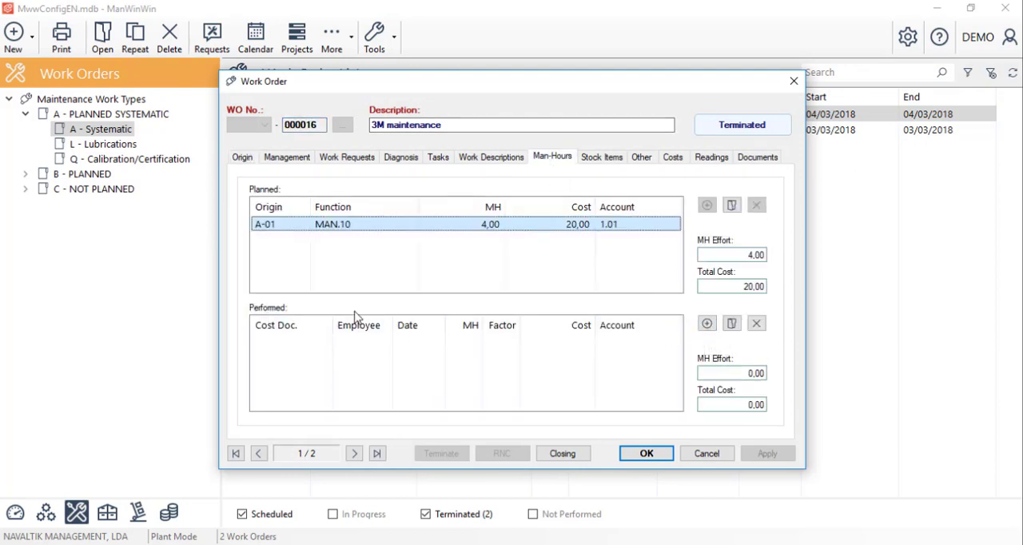
left_click(706, 324)
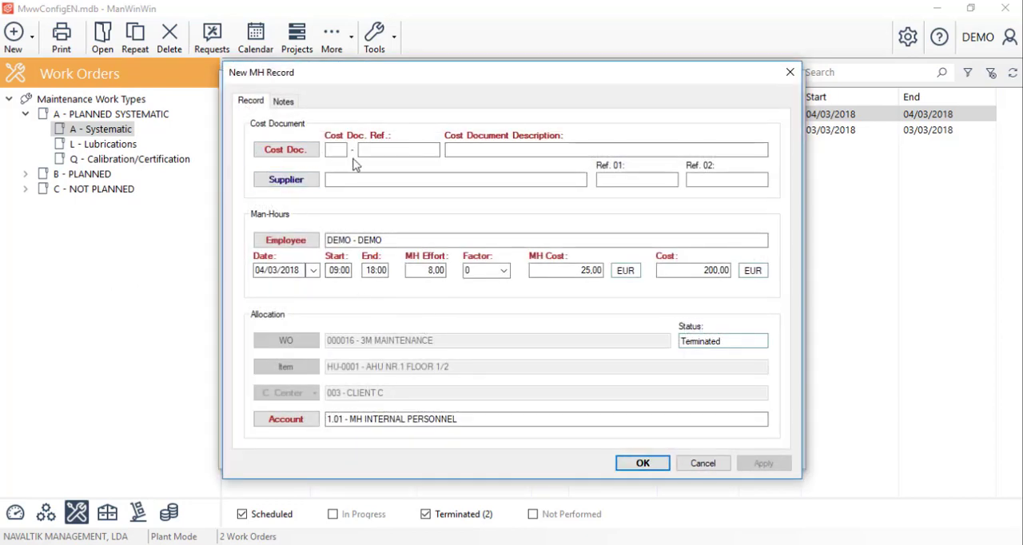
Step: Check the existing cost documents of all types and enter a new cost document HR-2018 described as "ManHour record 2018"
left_click(285, 151)
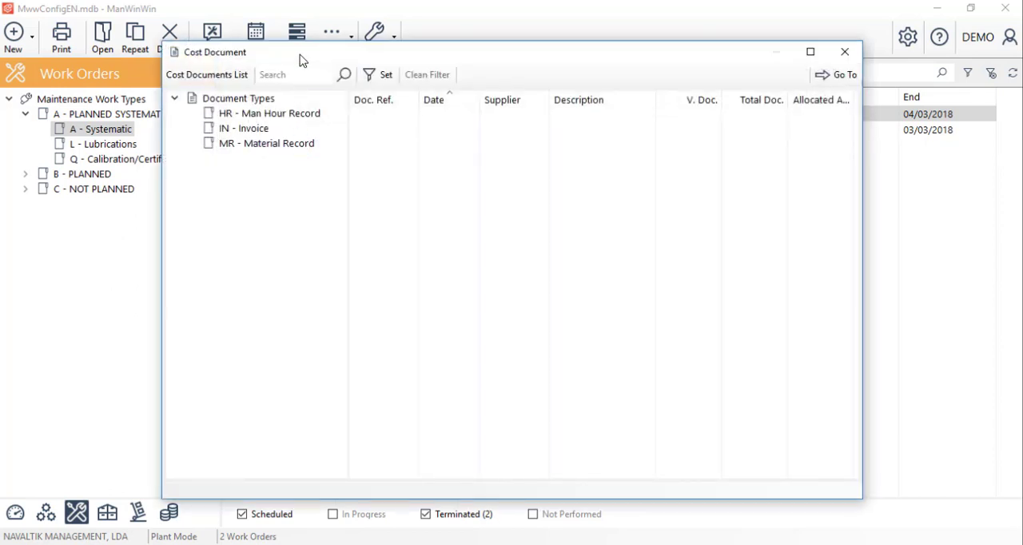
right_click(264, 102)
left_click(265, 110)
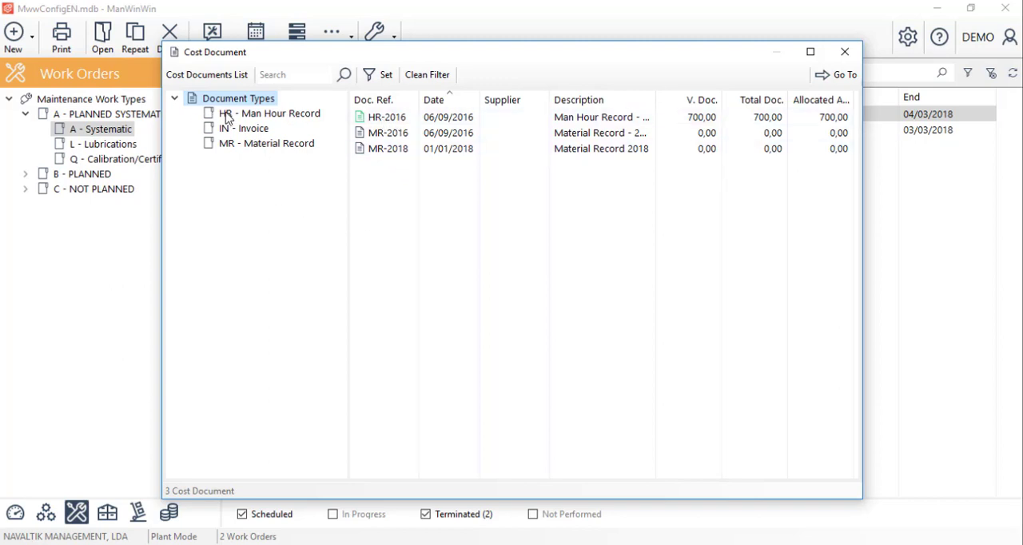
left_click(844, 53)
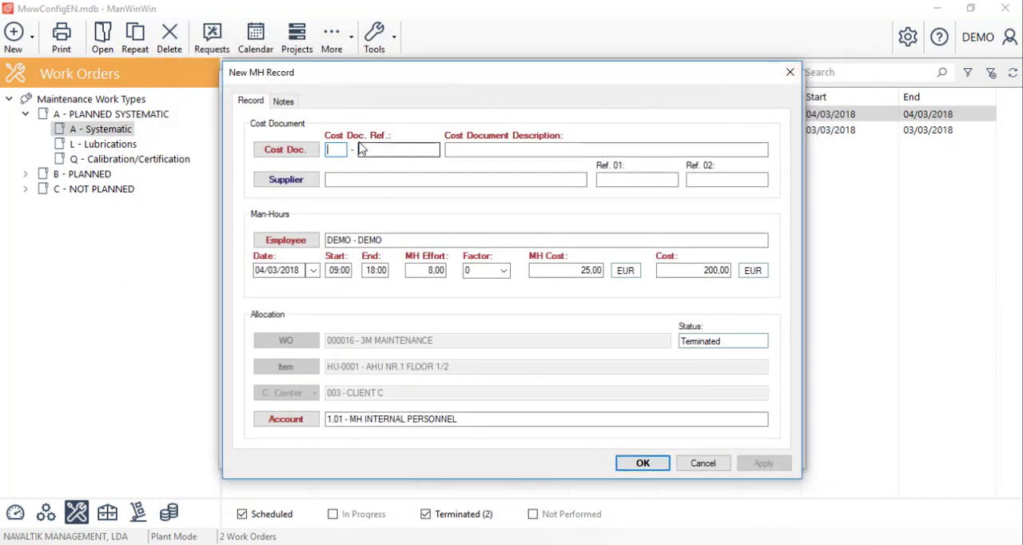
type("HR - ")
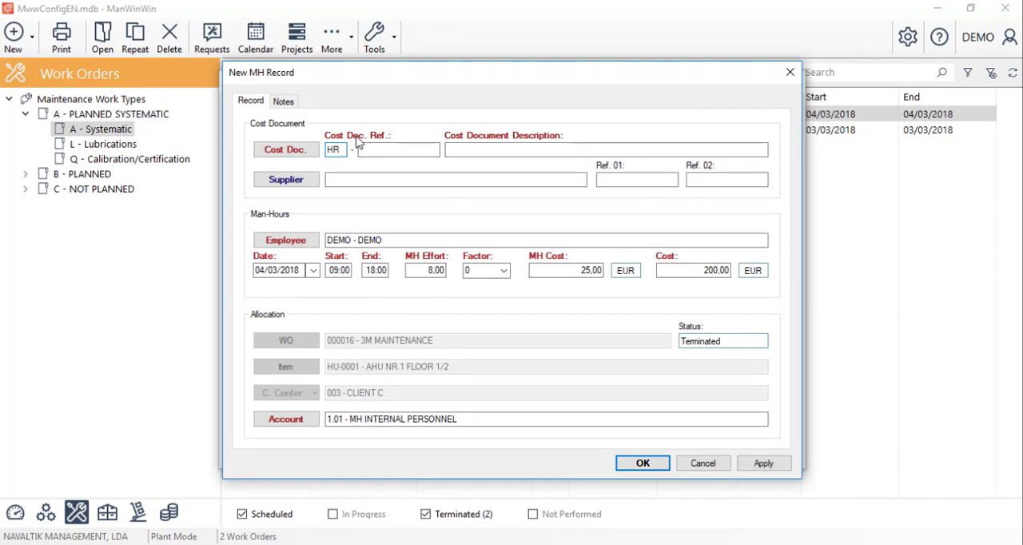
type("2018")
key("Tab")
type("Ma")
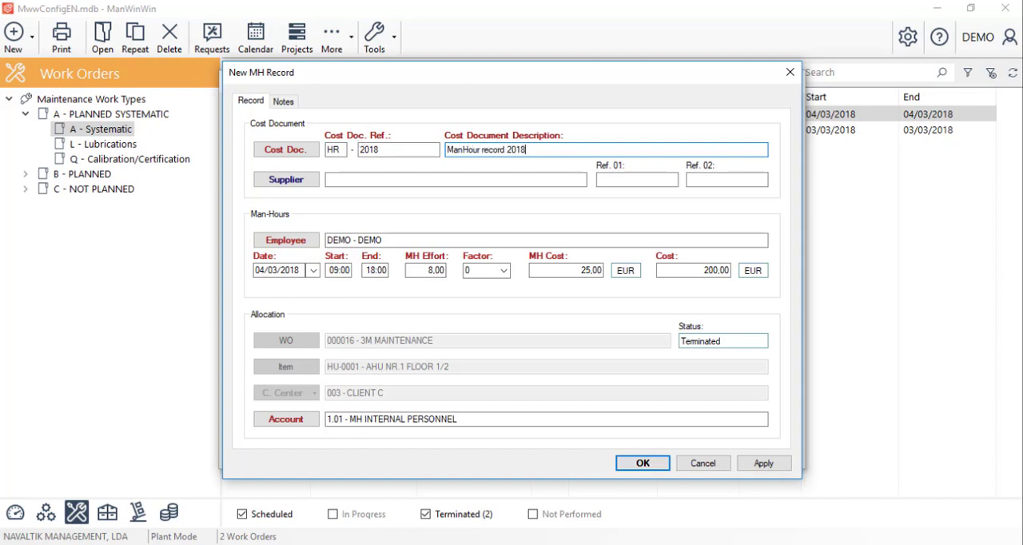
Step: Load the whole organization's personnel and assign the last listed employee to the man-hours record
left_click(300, 245)
right_click(235, 101)
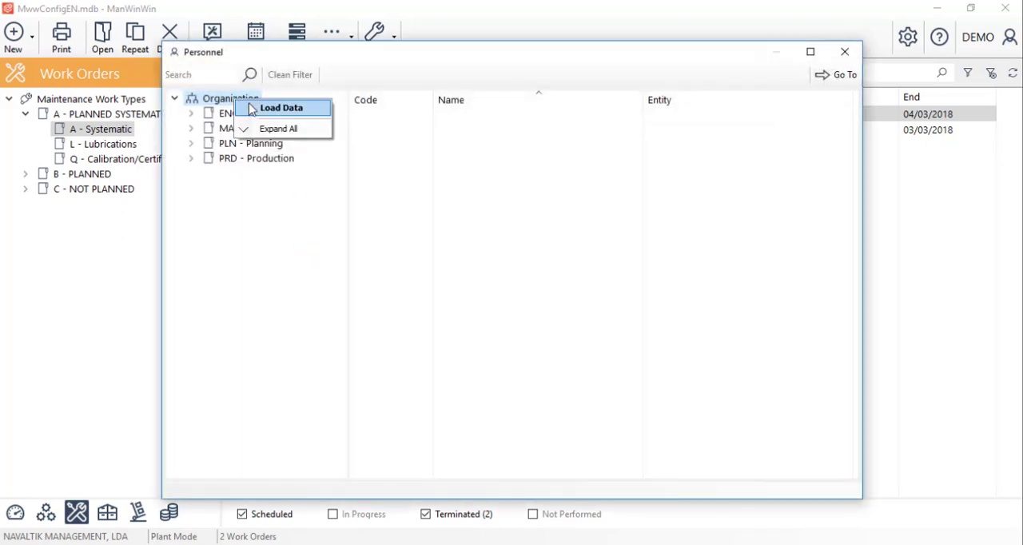
left_click(253, 109)
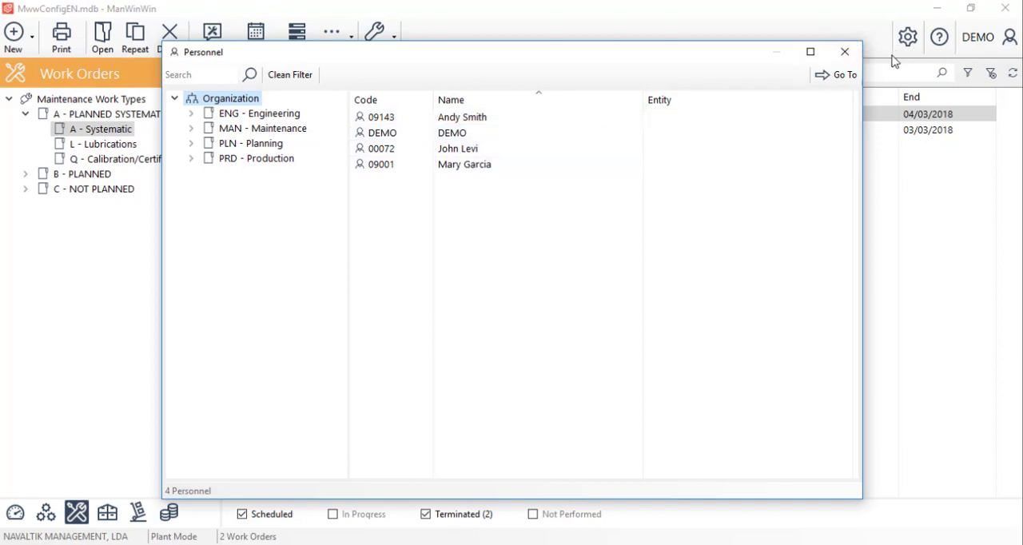
double_click(457, 170)
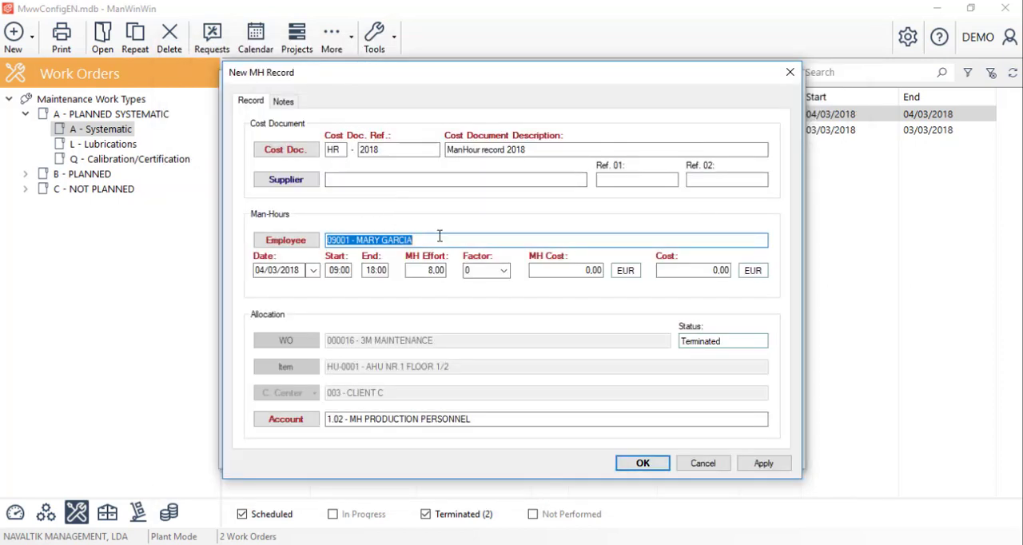
Step: Set the man-hours end time to 10:00 and the hourly cost to 20 EUR, and save the record
left_click(374, 270)
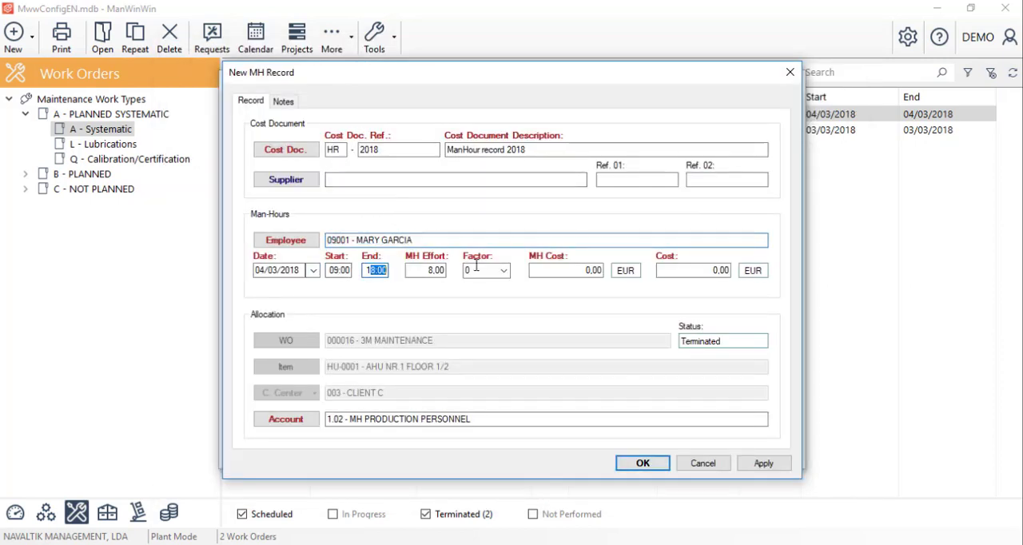
type("10:00")
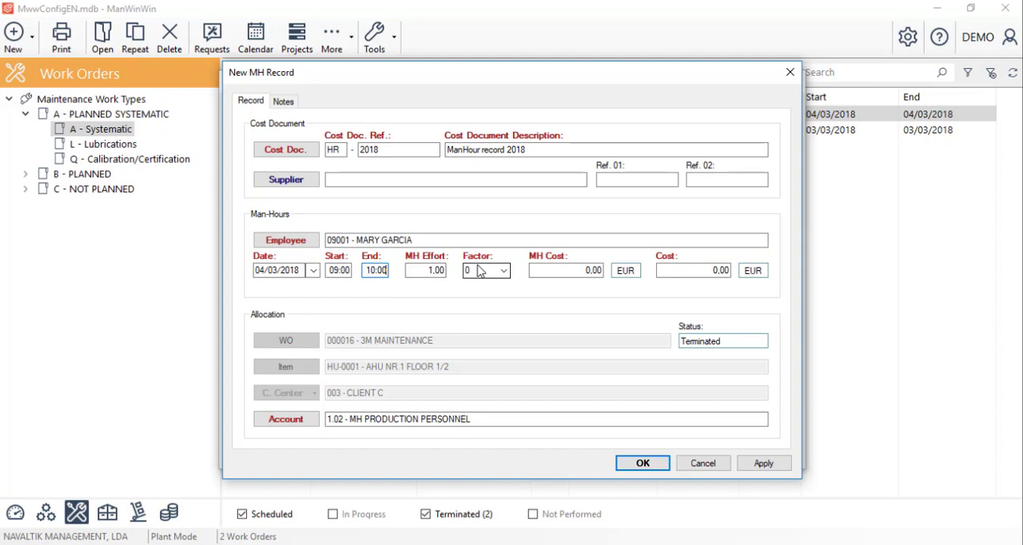
left_click(572, 269)
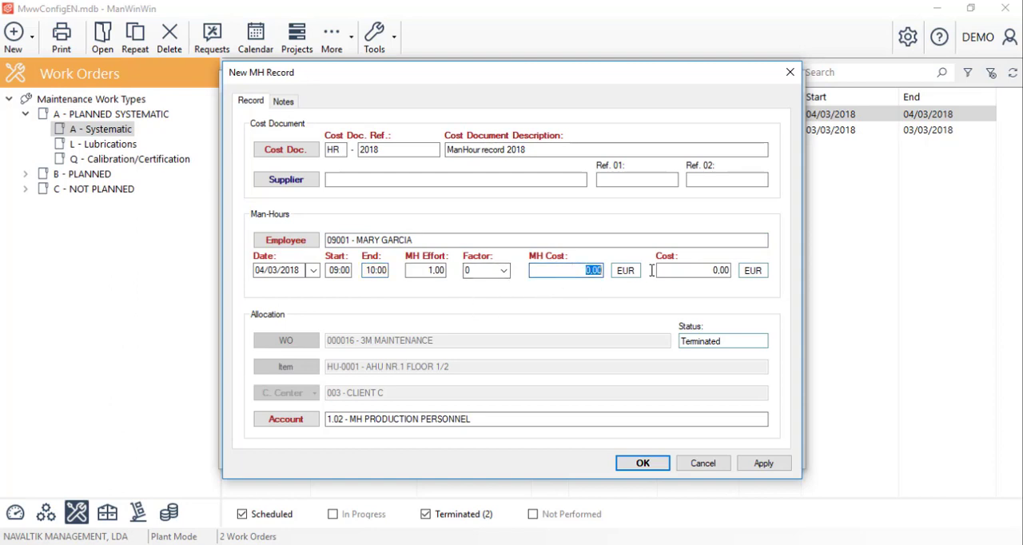
type("20")
left_click(644, 464)
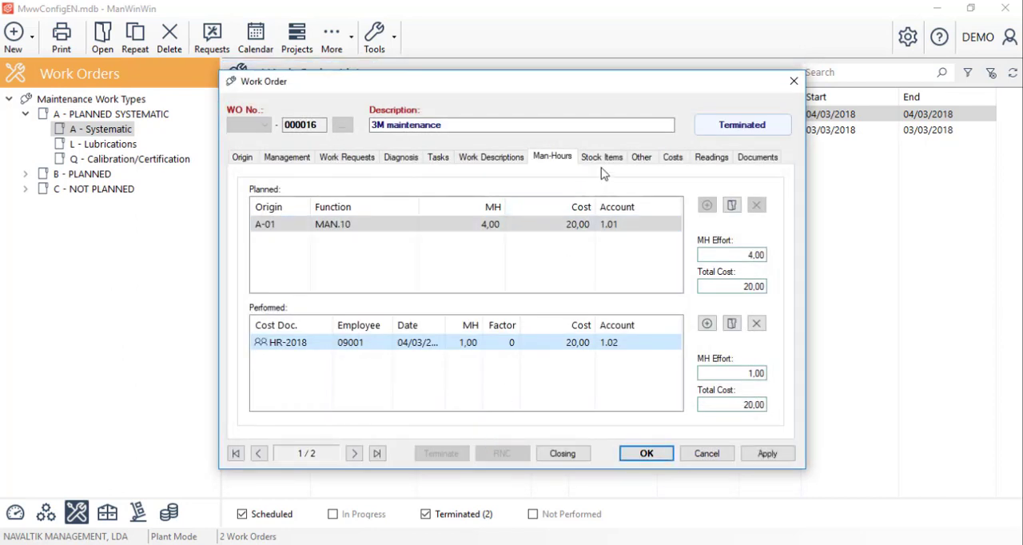
Step: Start a new performed stock item record for the work order and assign it the Material Record cost document MR-2018
left_click(603, 159)
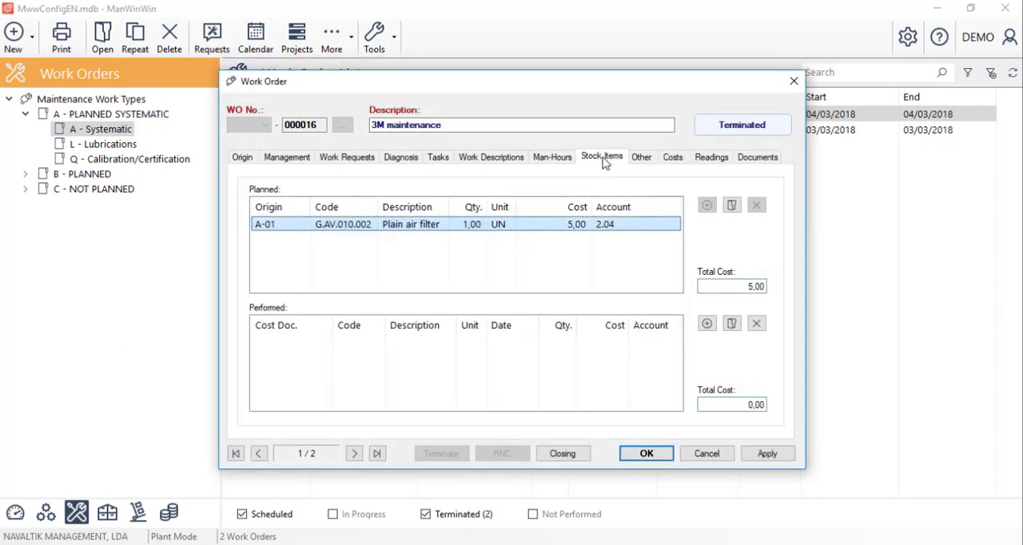
left_click(707, 326)
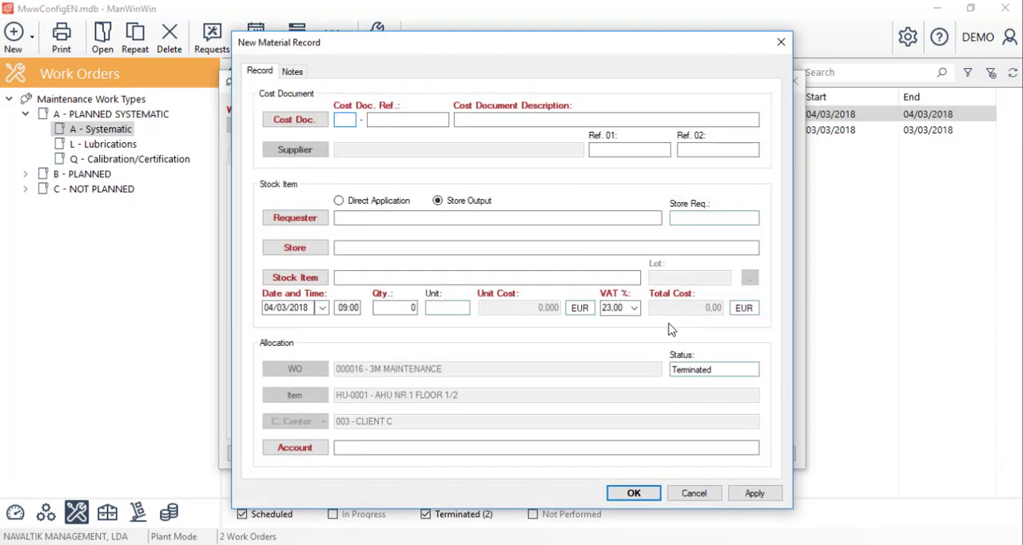
left_click(311, 122)
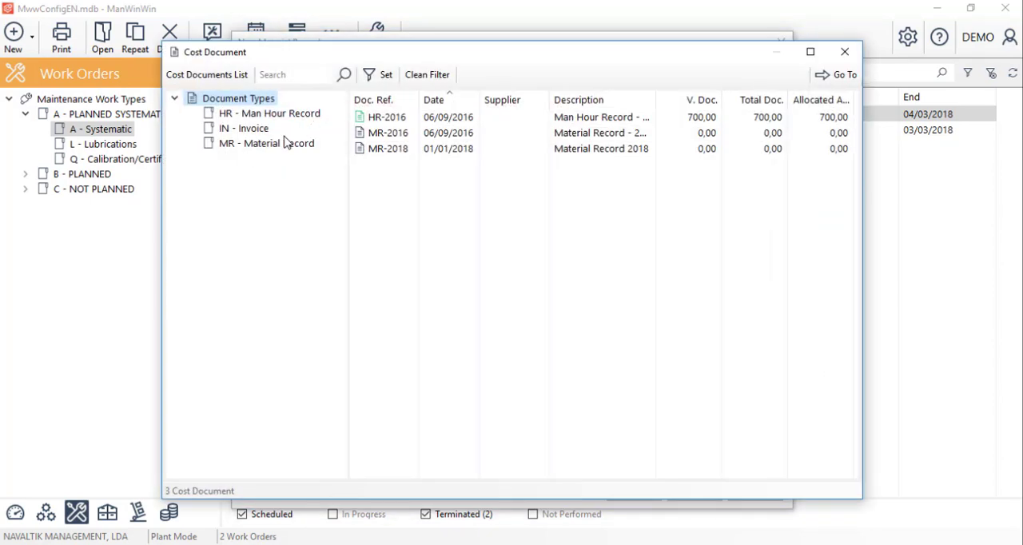
left_click(274, 146)
left_click(390, 135)
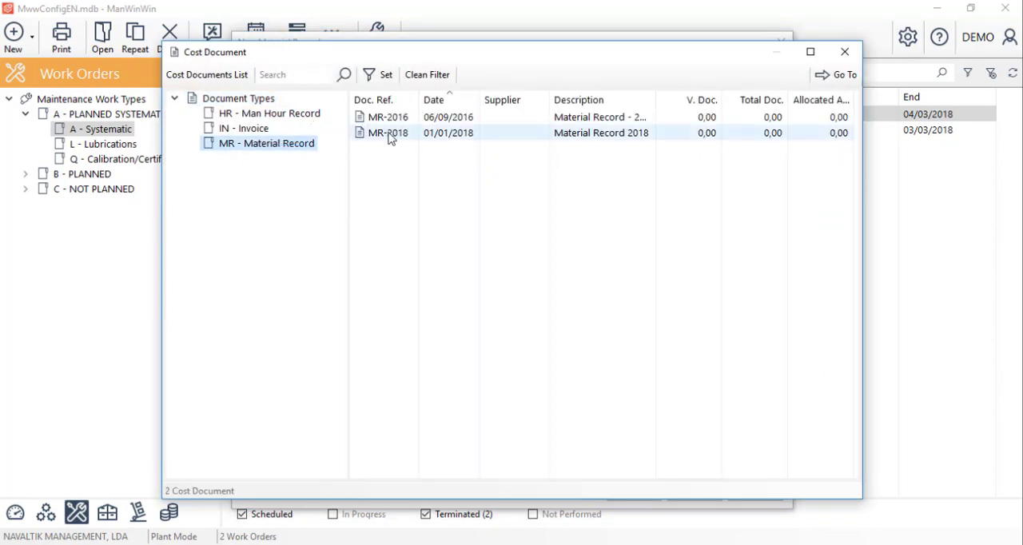
double_click(392, 134)
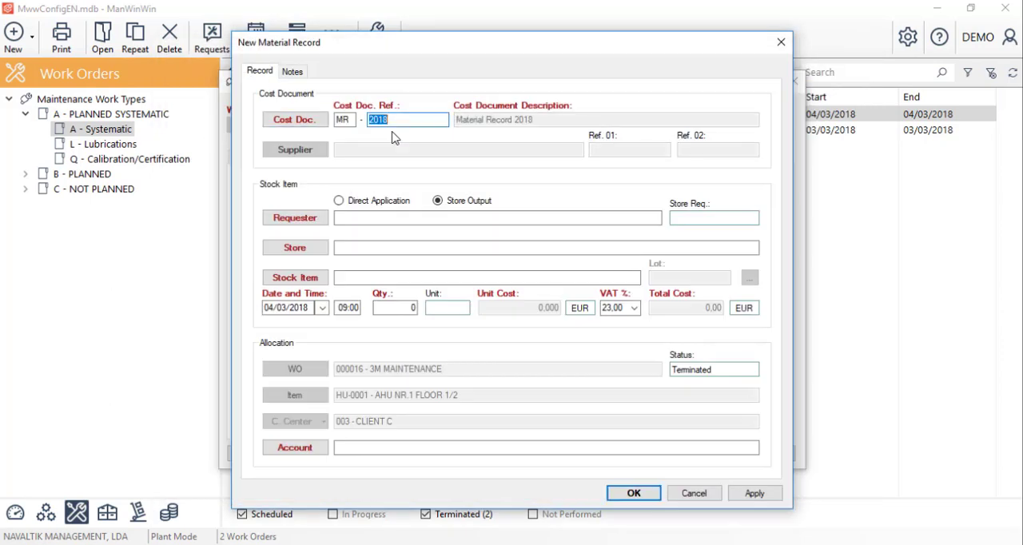
Step: Set the material record to Direct Application and choose the Plain air filter G.AV.010.002 from the WO Stock Items
left_click(377, 201)
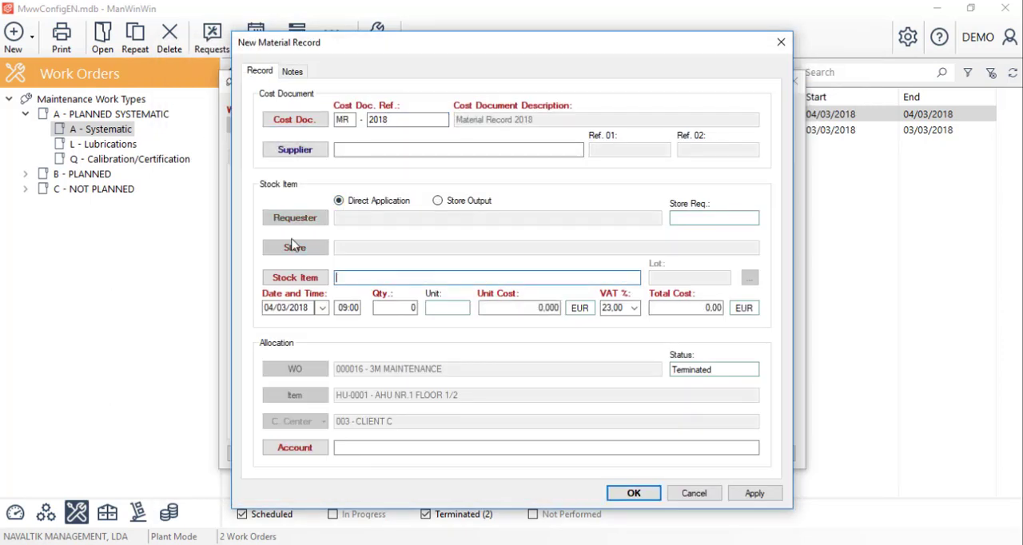
left_click(293, 278)
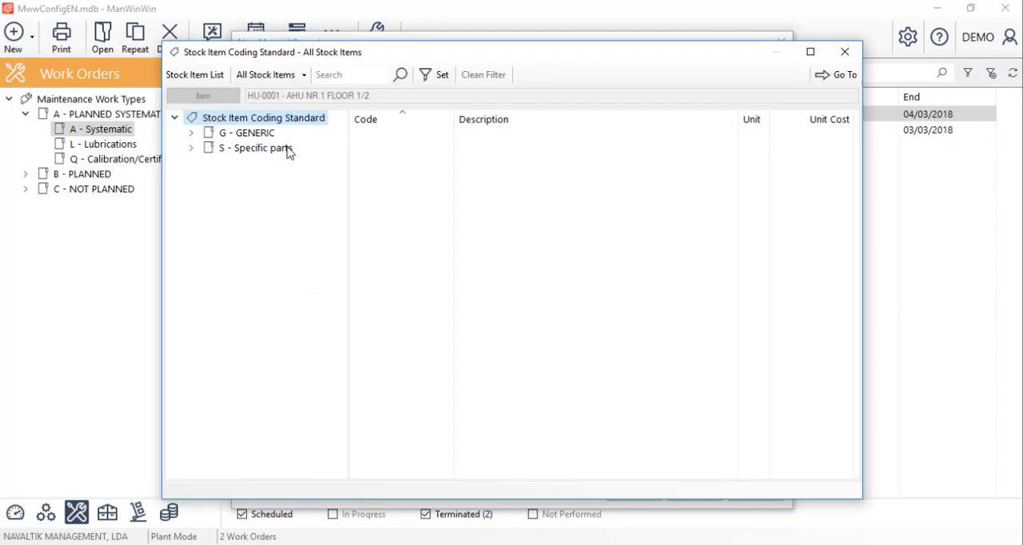
left_click(304, 76)
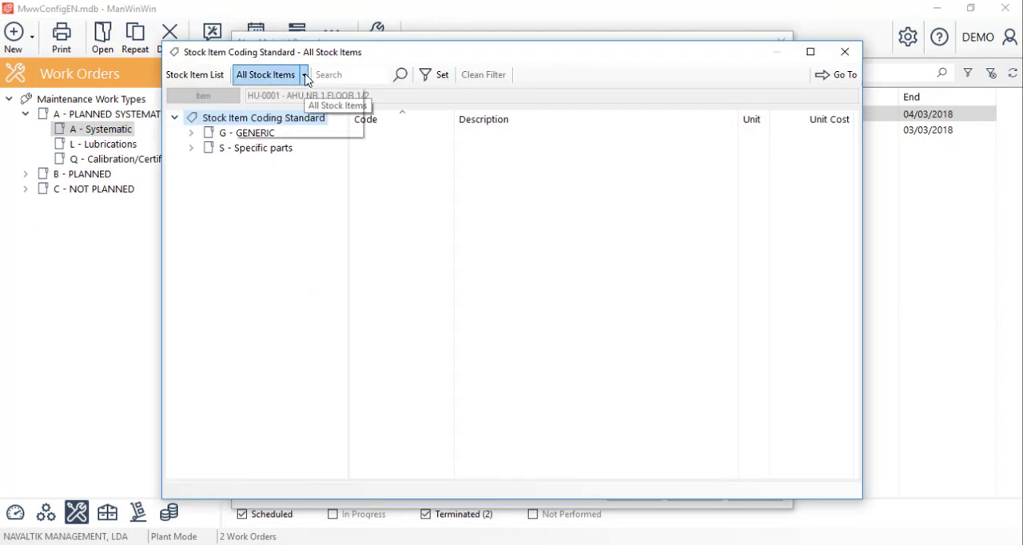
left_click(291, 127)
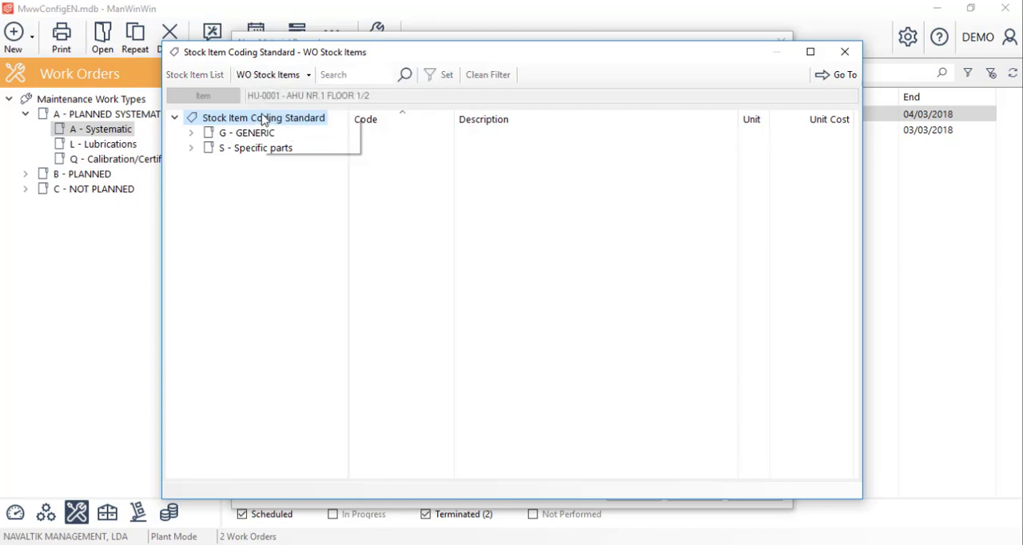
right_click(264, 117)
left_click(274, 122)
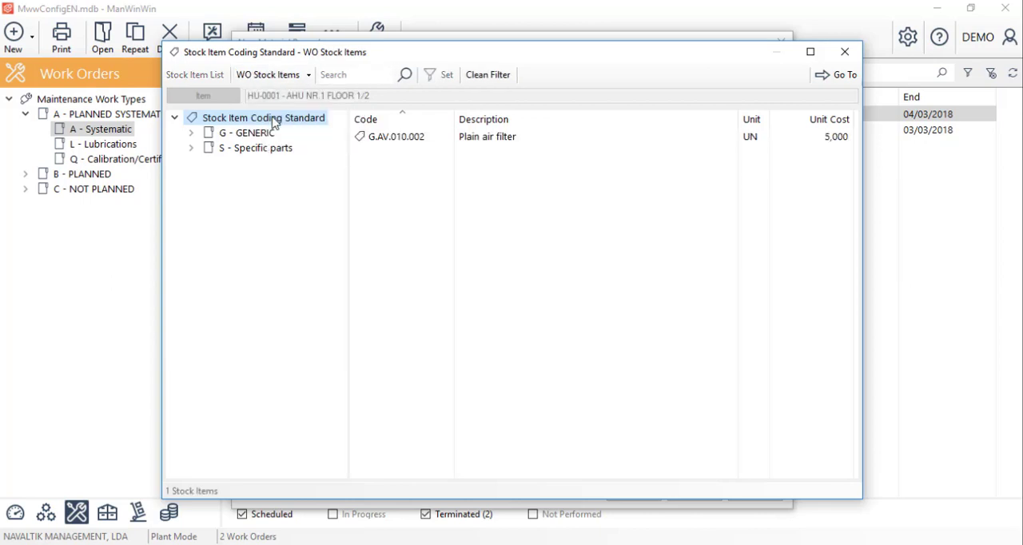
double_click(466, 144)
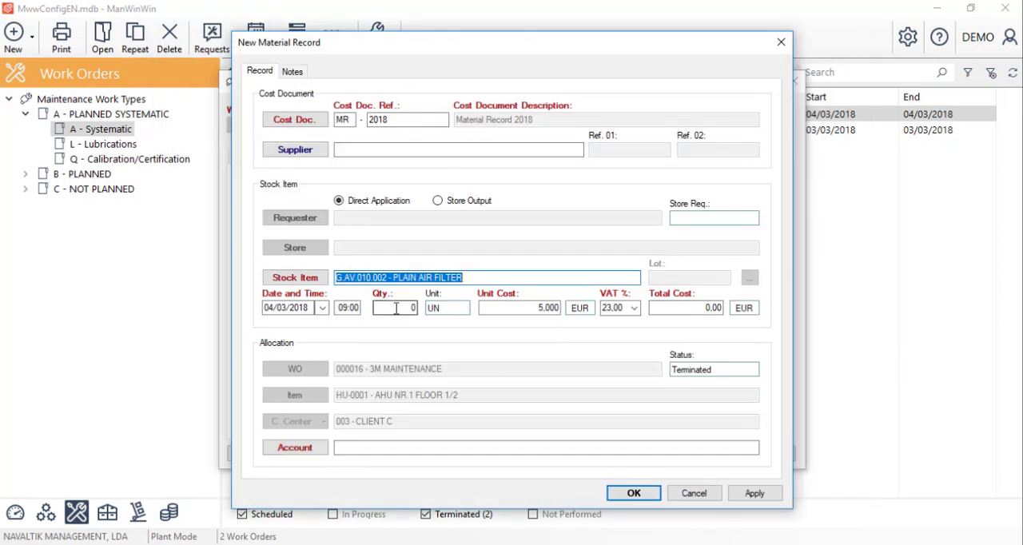
Step: Set the filter quantity to 1, allocate it to account 2.04 Direct Applic. - Consummables, and save the material record and work order
left_click_drag(396, 308, 453, 310)
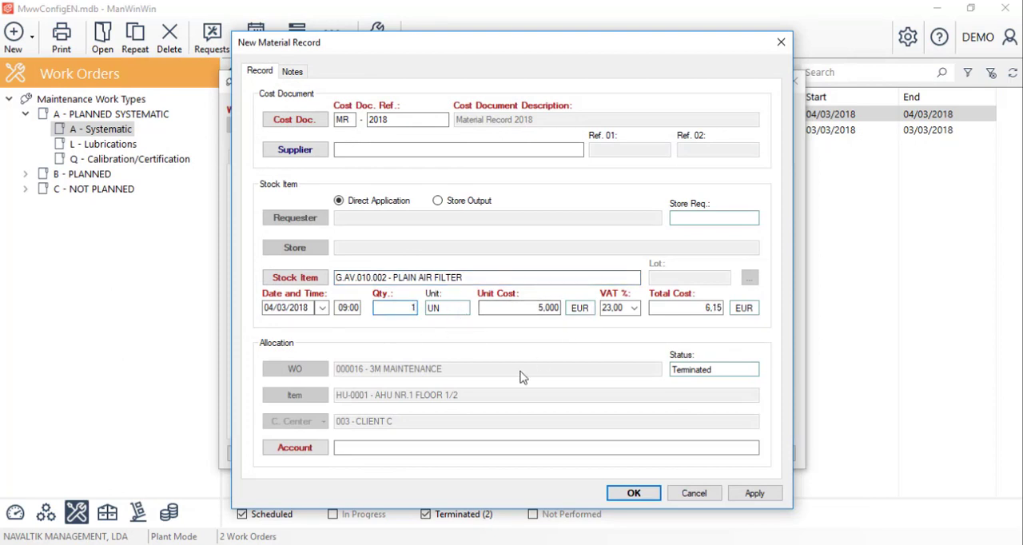
left_click(295, 448)
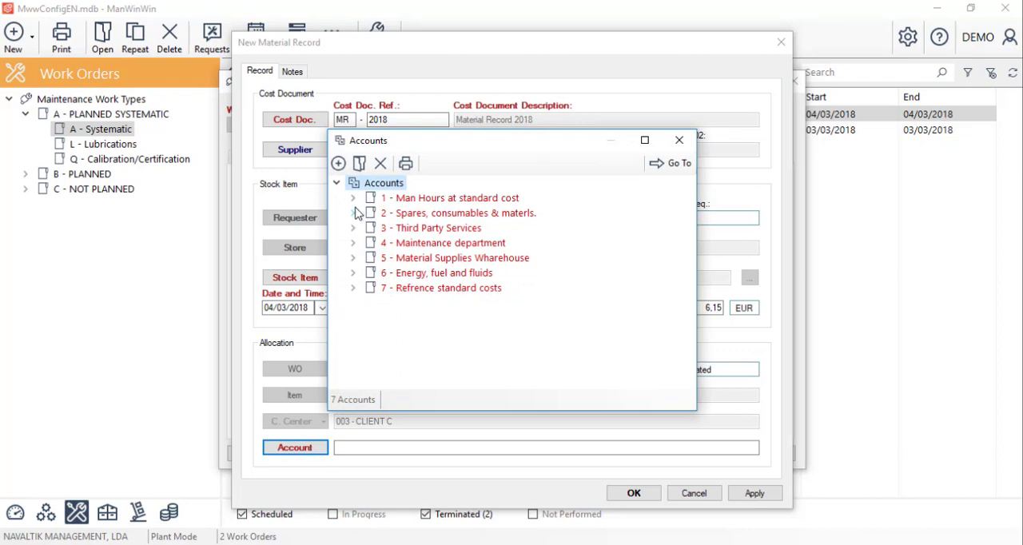
left_click(354, 213)
double_click(483, 274)
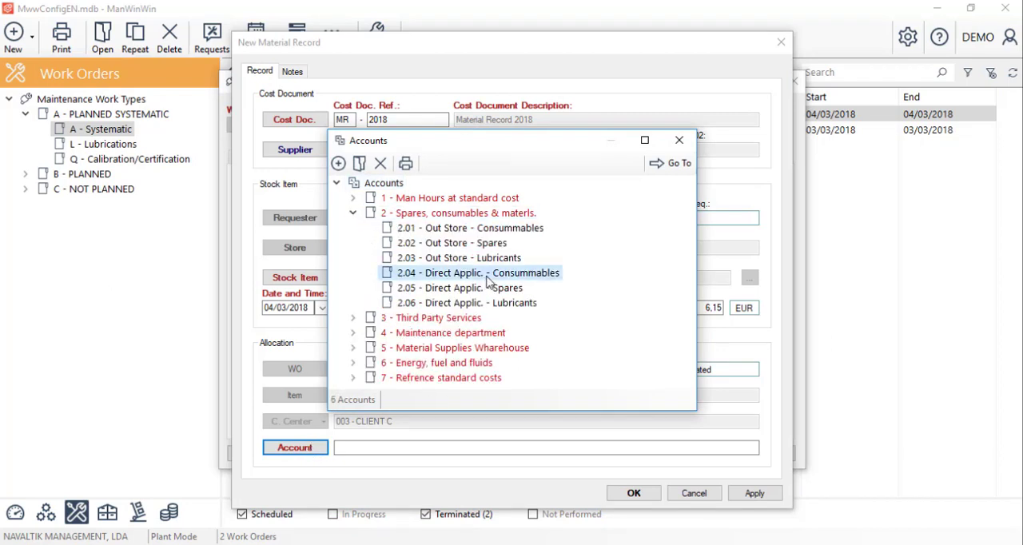
left_click(638, 497)
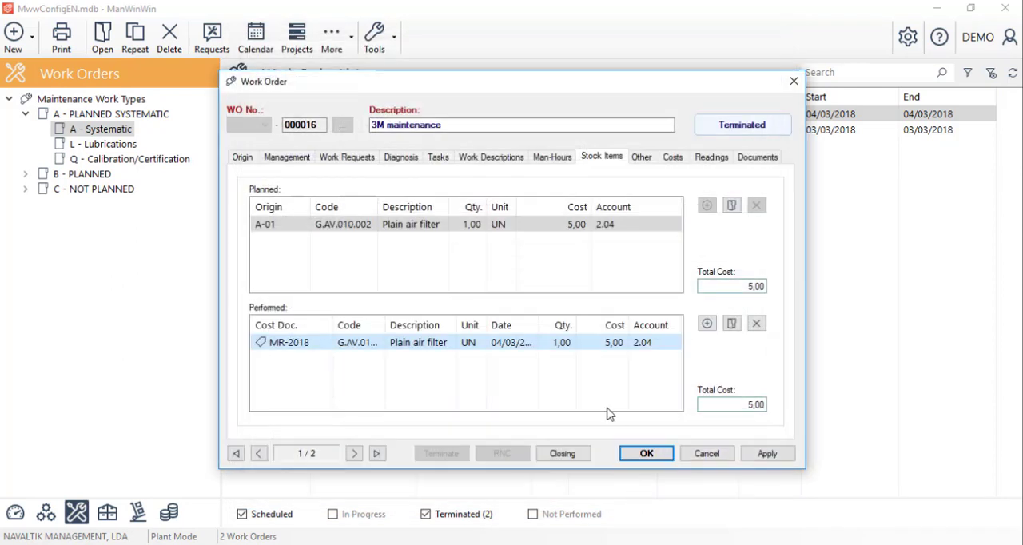
left_click(648, 454)
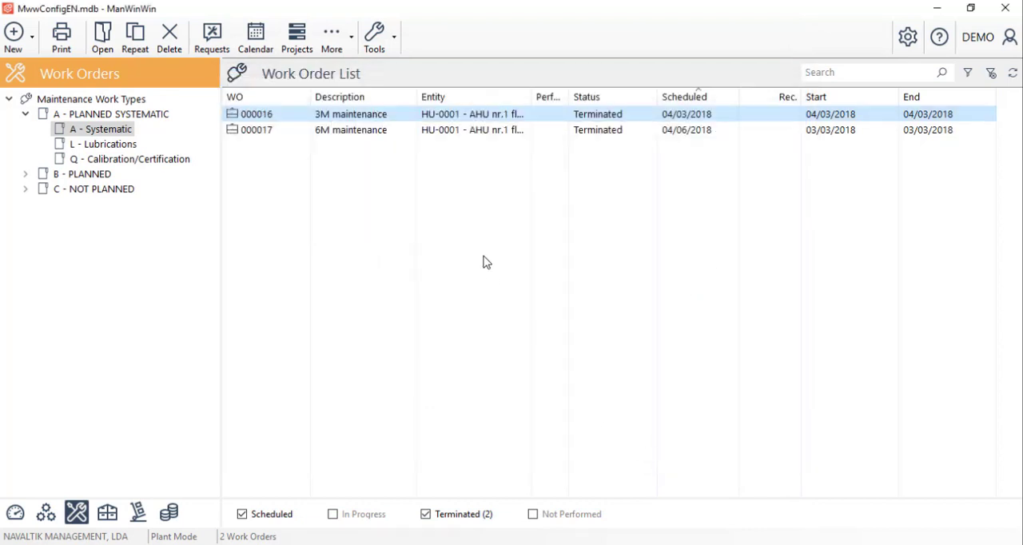
Step: Open the terminated 6M maintenance work order 000017 and start a new performed record under its other costs
left_click(380, 131)
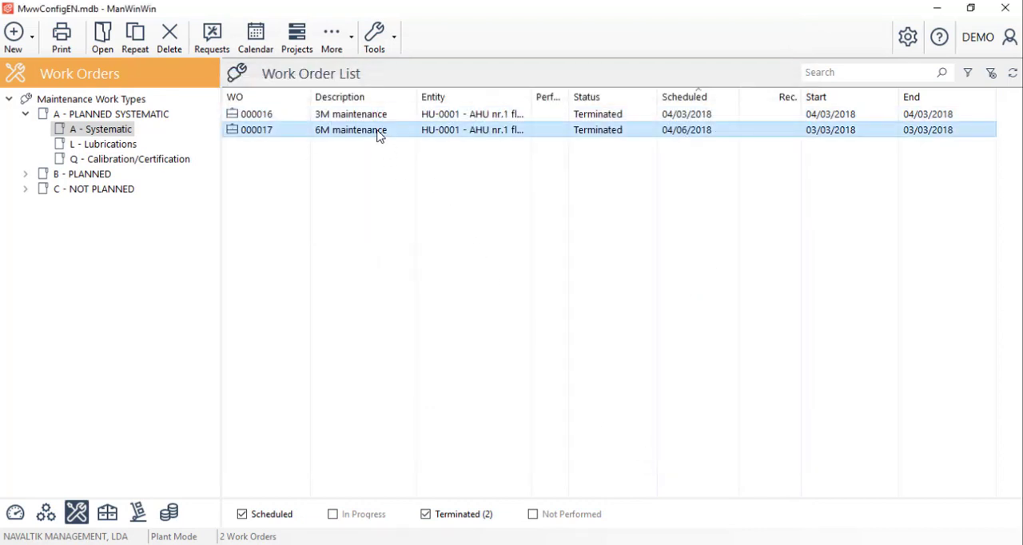
double_click(380, 134)
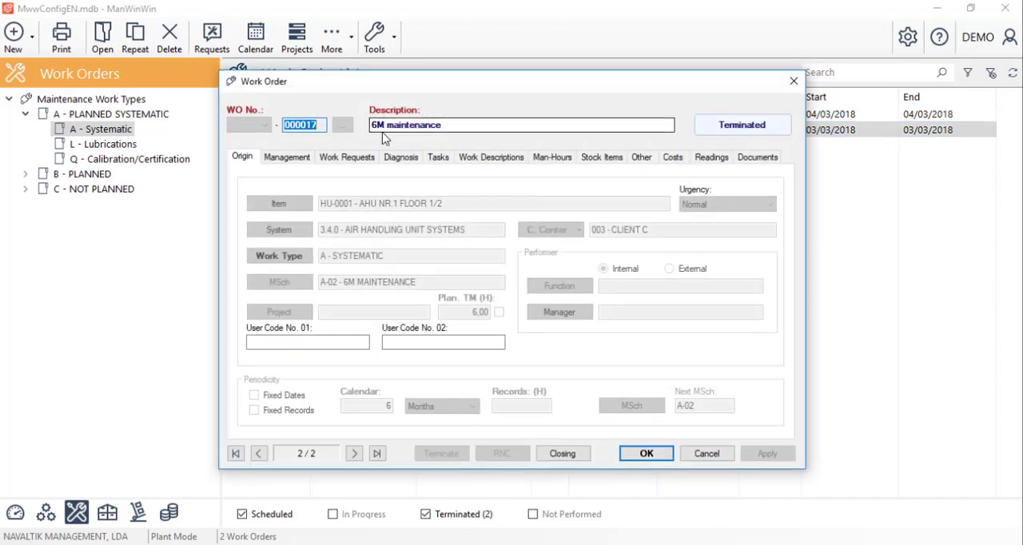
left_click(641, 159)
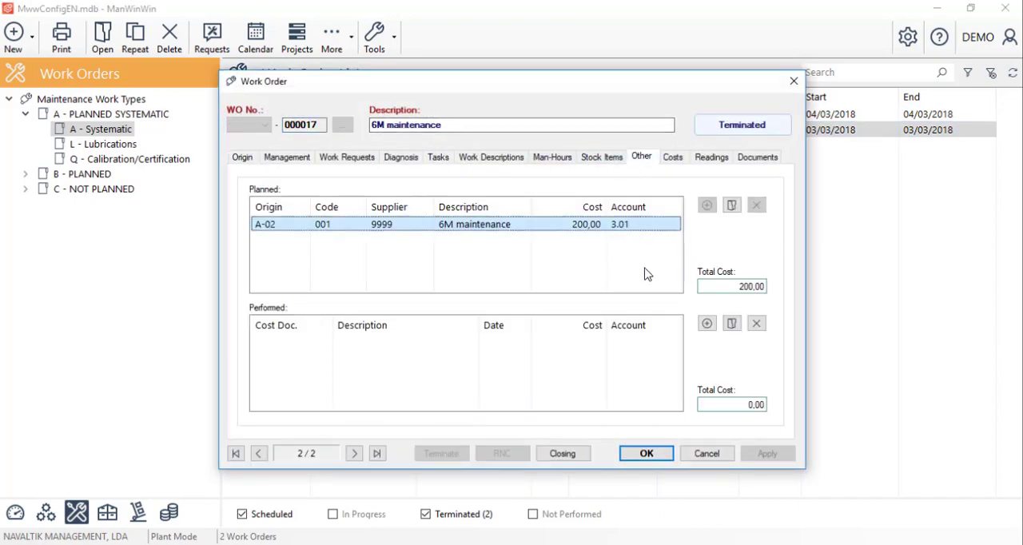
left_click(707, 324)
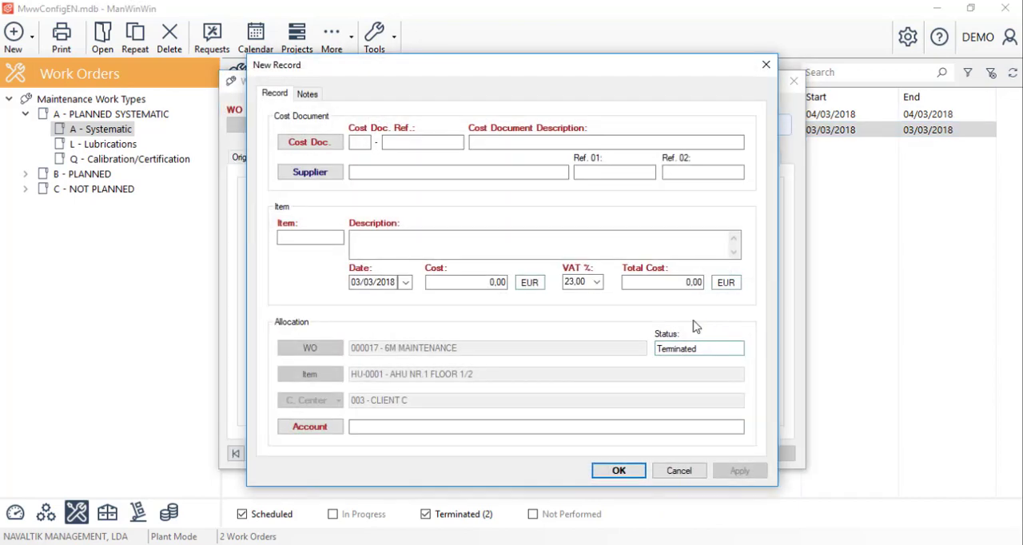
left_click(310, 142)
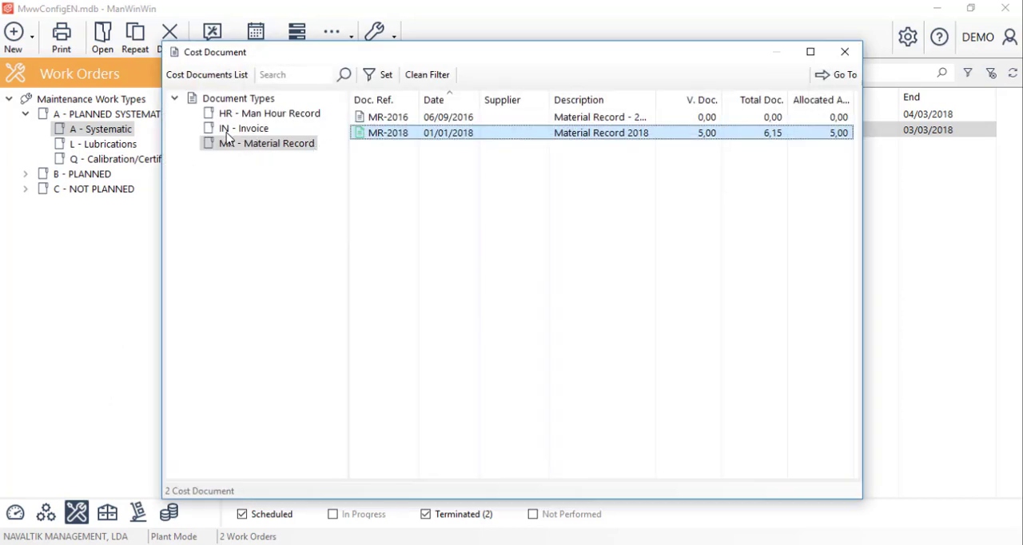
left_click(254, 130)
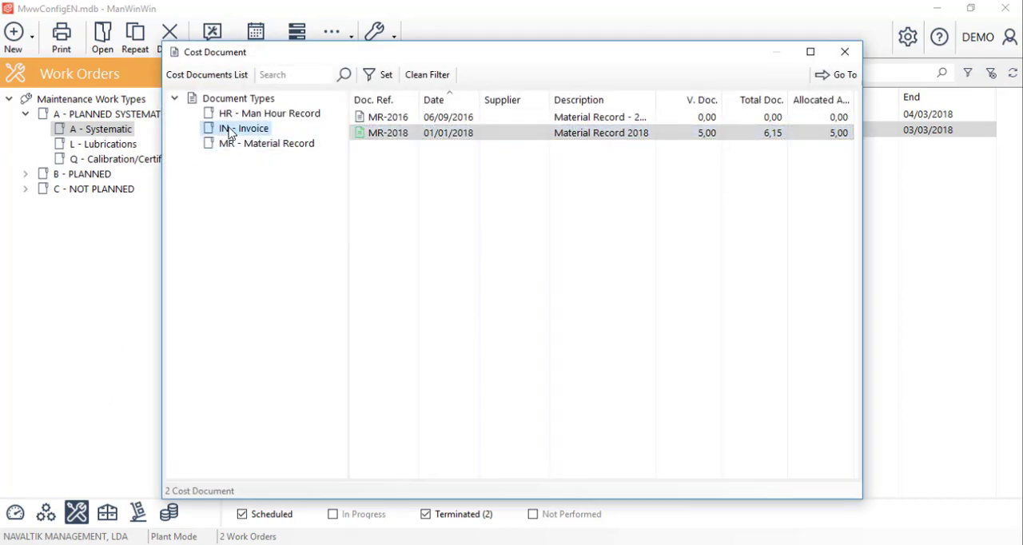
left_click(844, 53)
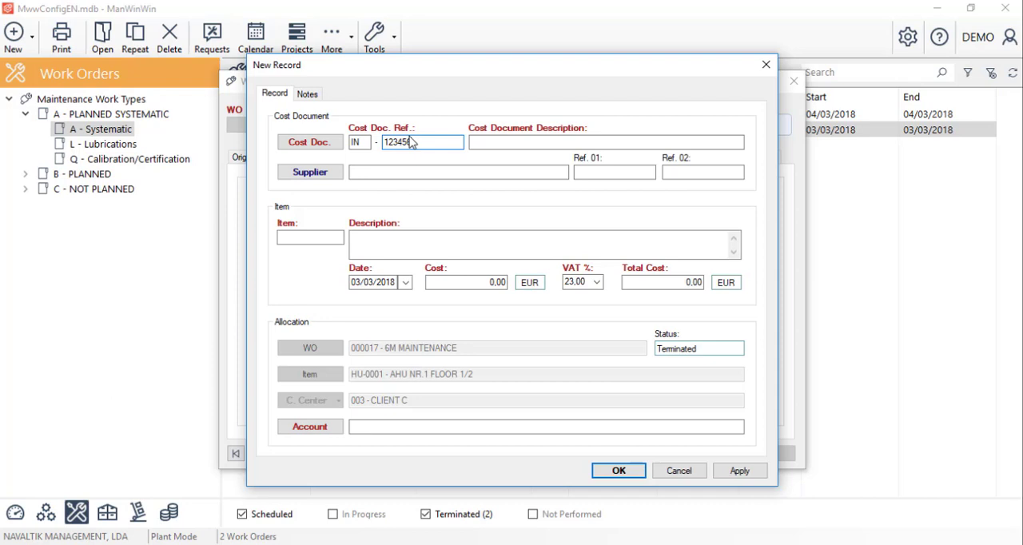
Step: Reference cost document IN-123456, describe it as "Invoice for maintenance", and assign supplier 9999 Supplier Example
key("Tab")
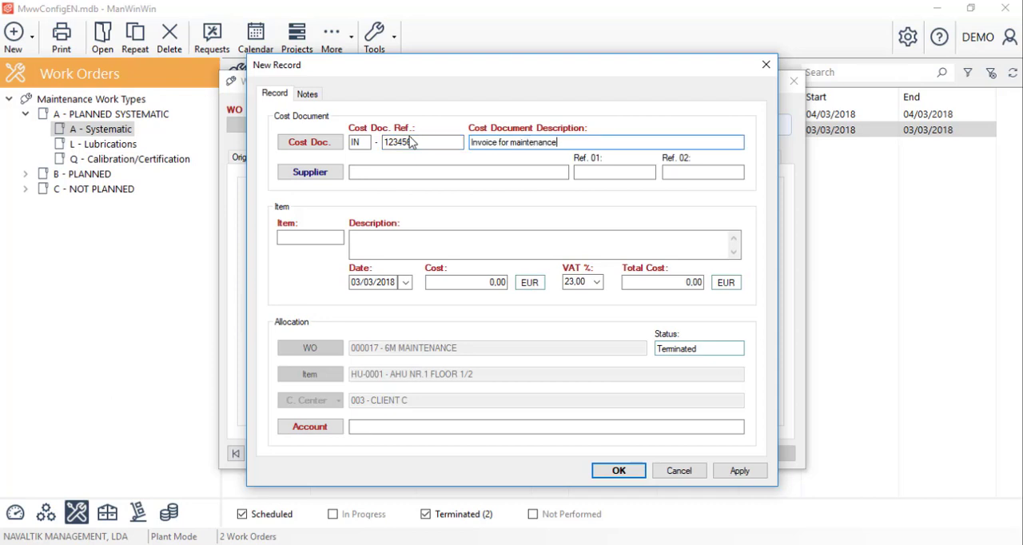
left_click(330, 172)
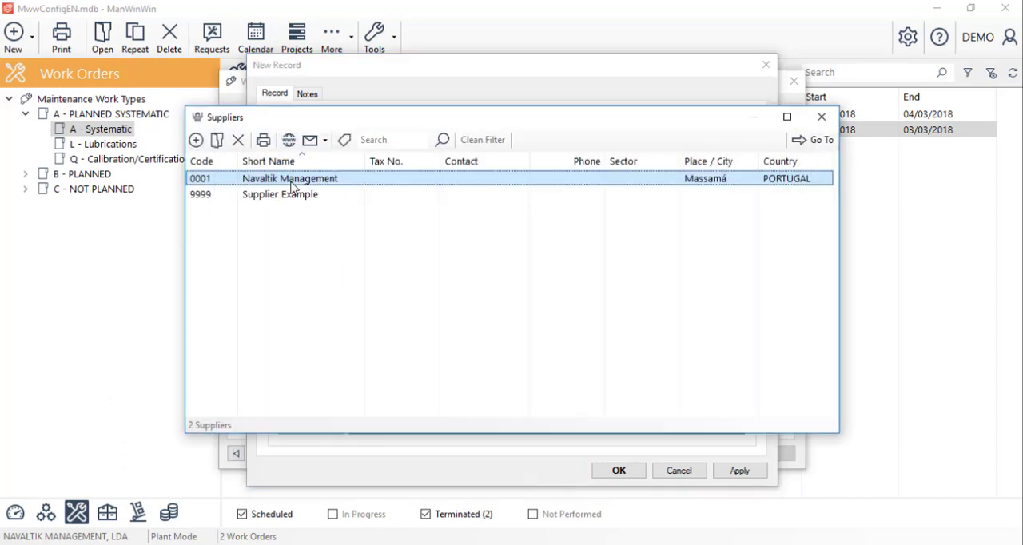
double_click(281, 194)
Step: Set the invoice record's item to 01 and its cost to 150 EUR
left_click(321, 234)
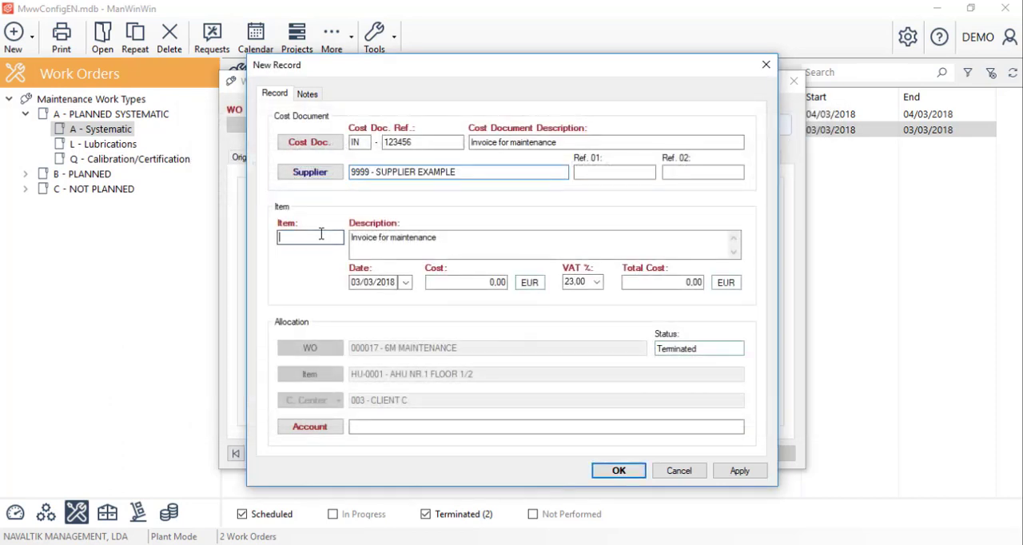
type("01")
left_click(467, 282)
type("150")
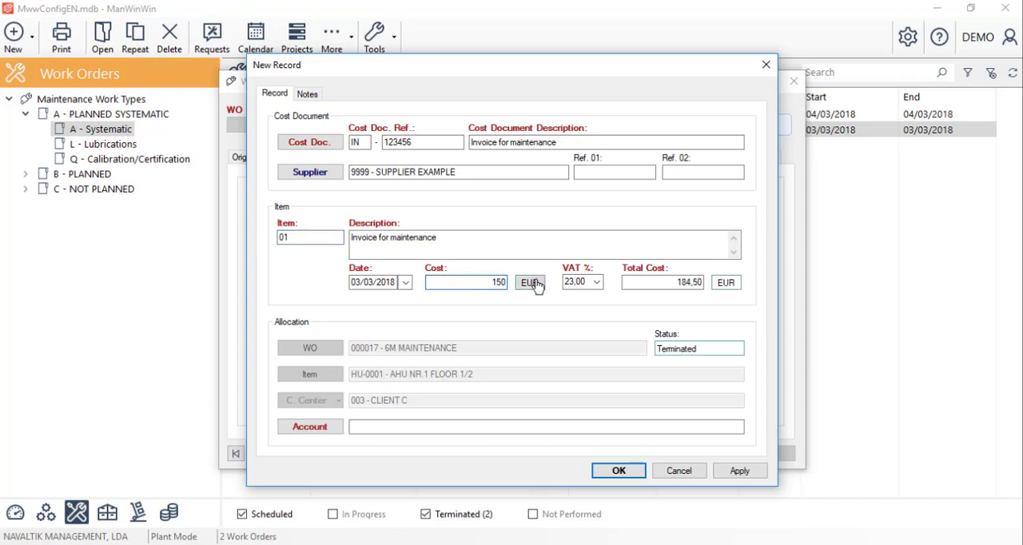
Step: Allocate the invoice cost to account 3.01 Contractor Services, and save the record and the work order
left_click(311, 431)
double_click(444, 318)
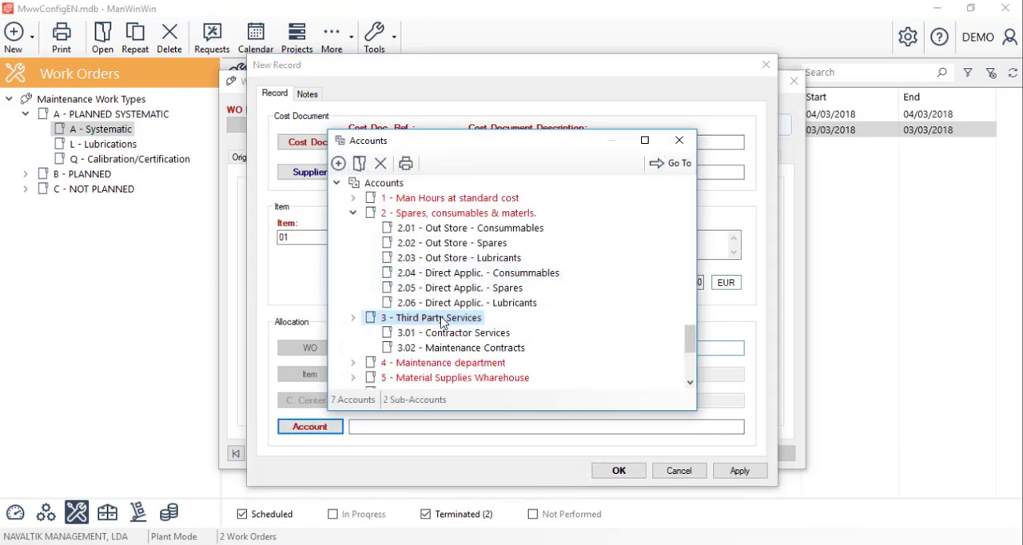
double_click(452, 332)
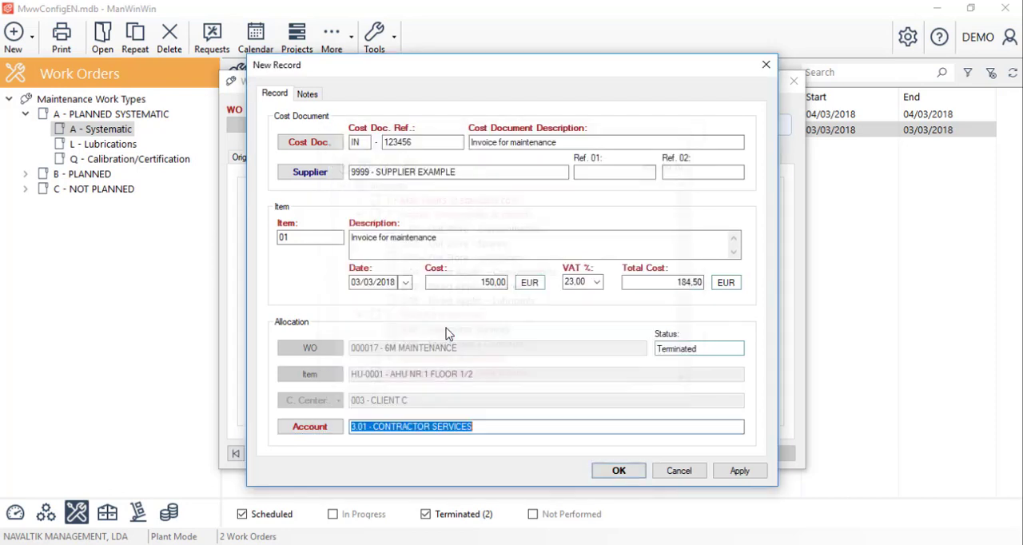
left_click(630, 470)
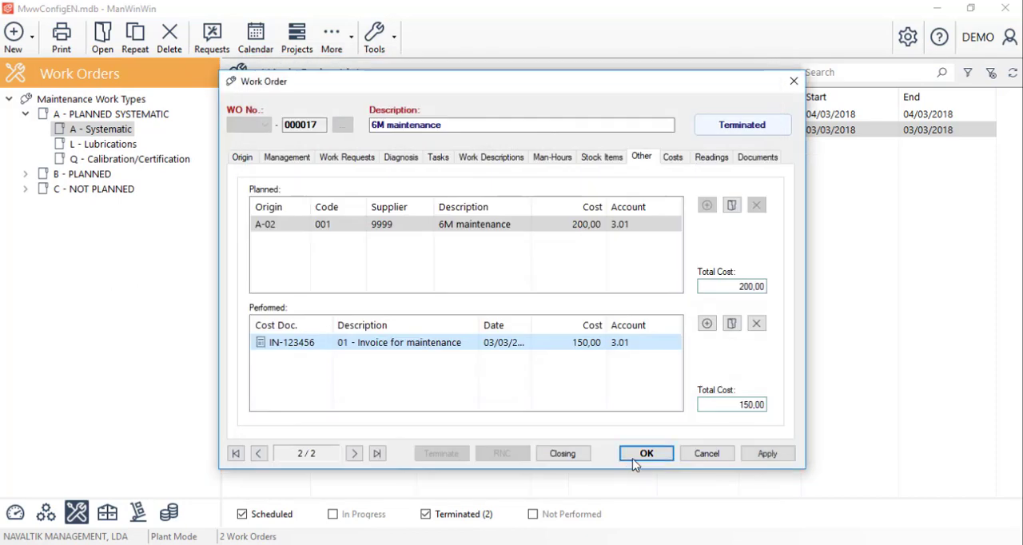
left_click(633, 456)
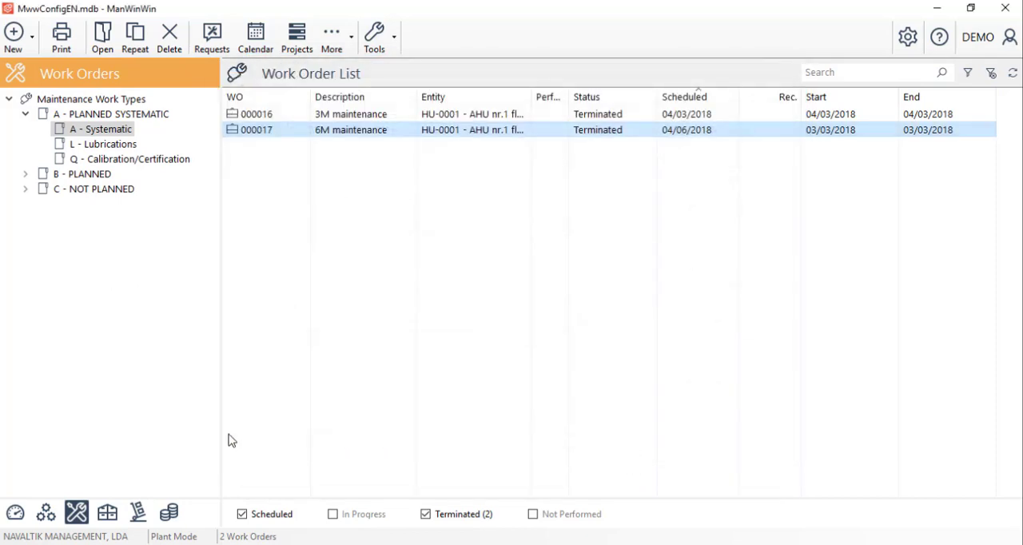
Step: Switch to the plant's item list and start a new fuel supply record for Vehicle XX-00-XX
left_click(48, 514)
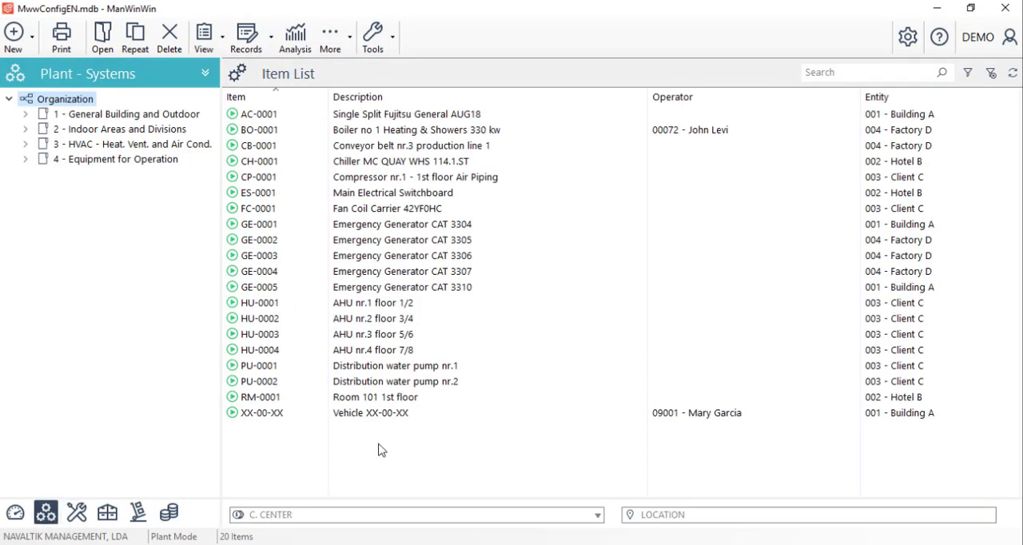
left_click(372, 416)
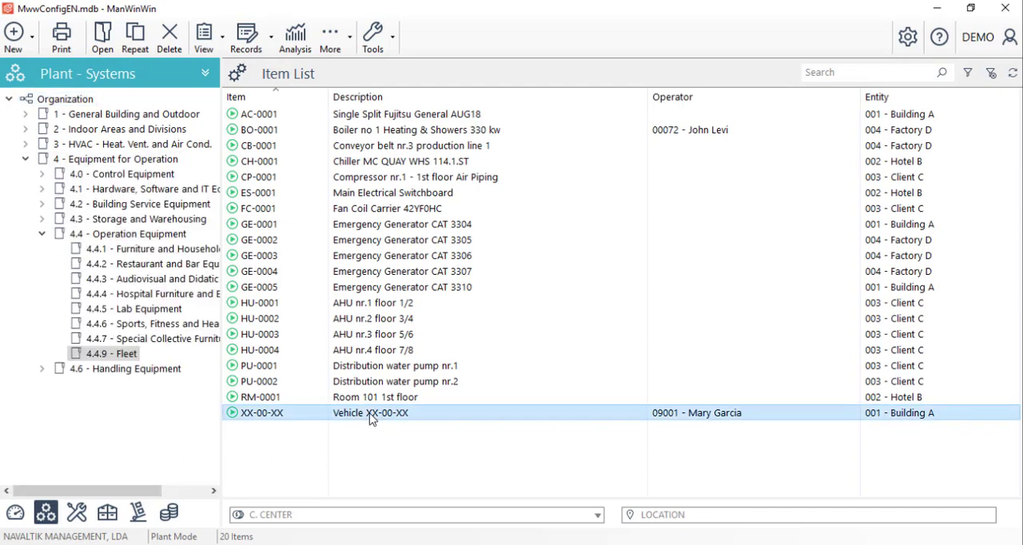
right_click(373, 415)
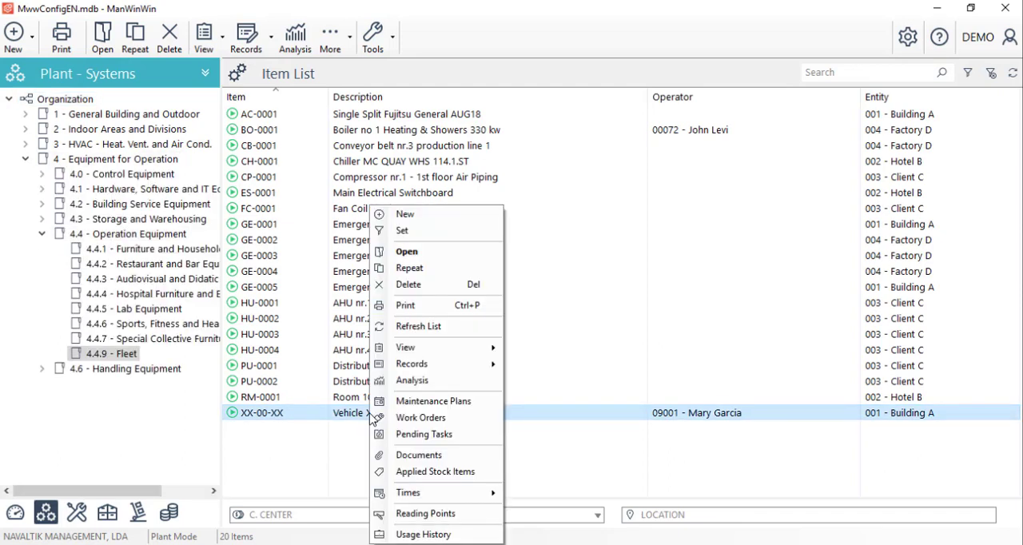
mouse_move(481, 369)
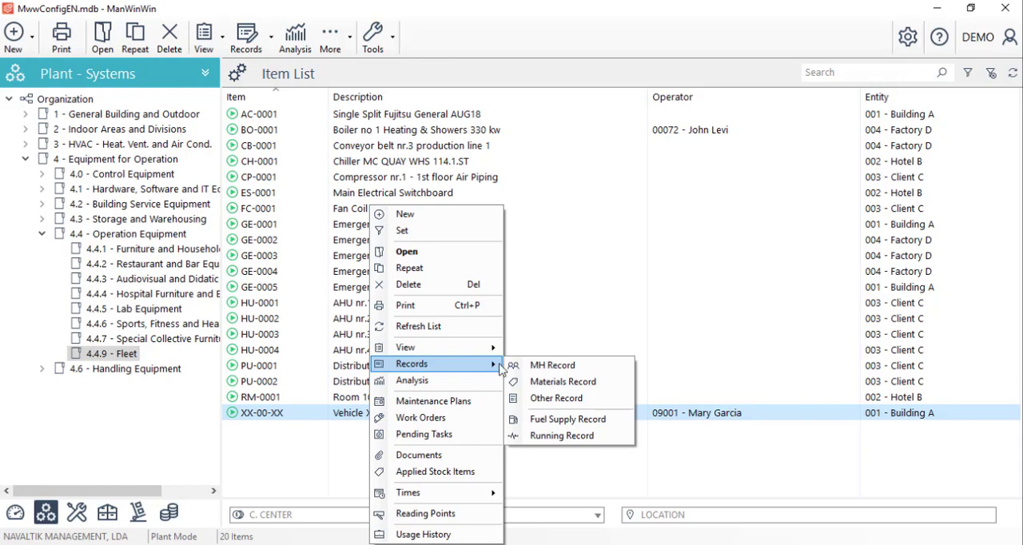
left_click(561, 419)
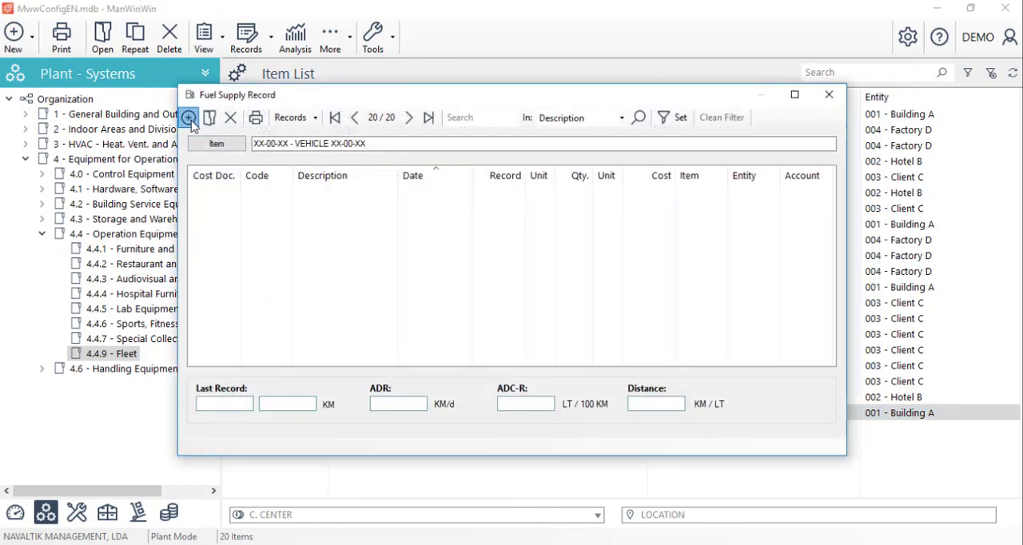
left_click(189, 118)
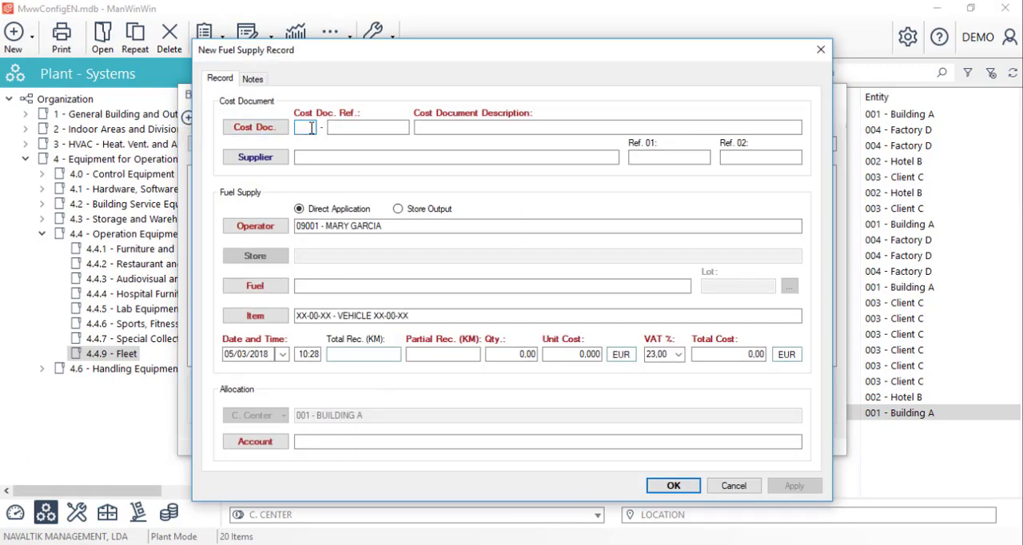
Step: Reference cost document IN-56485, describe it as "Fuel", and assign supplier 0001 Navaltik Management
type("IN")
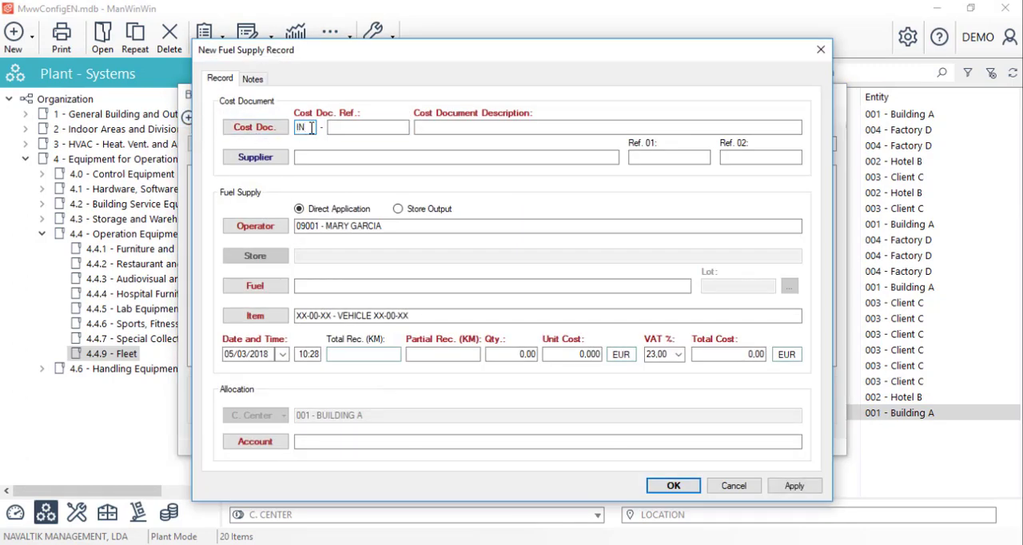
key("Tab")
type("5")
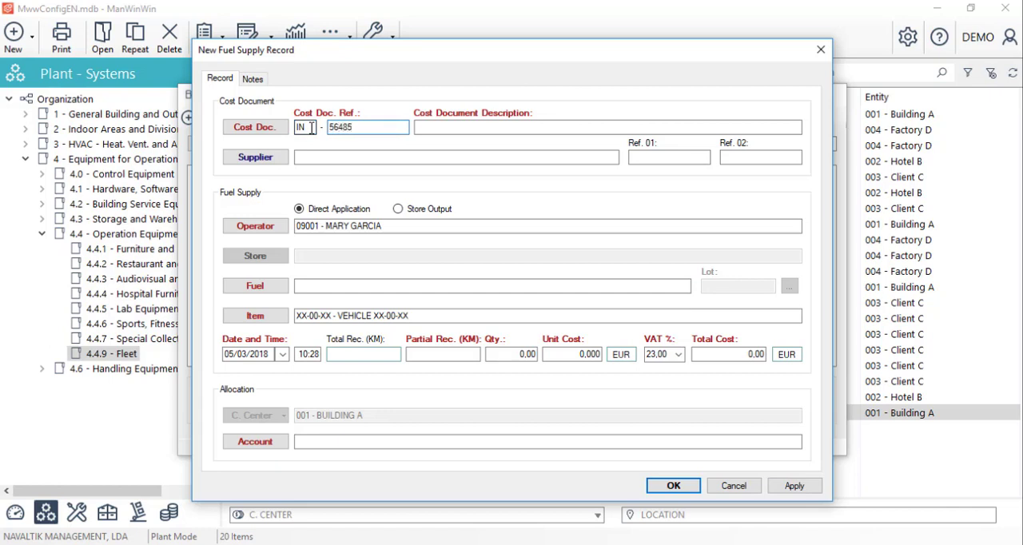
left_click(441, 132)
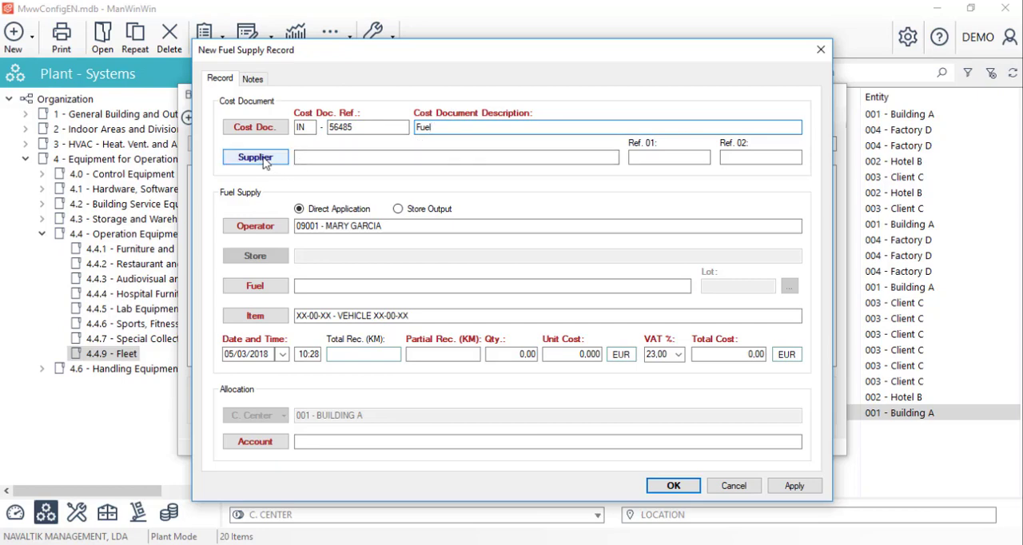
left_click(257, 157)
double_click(274, 178)
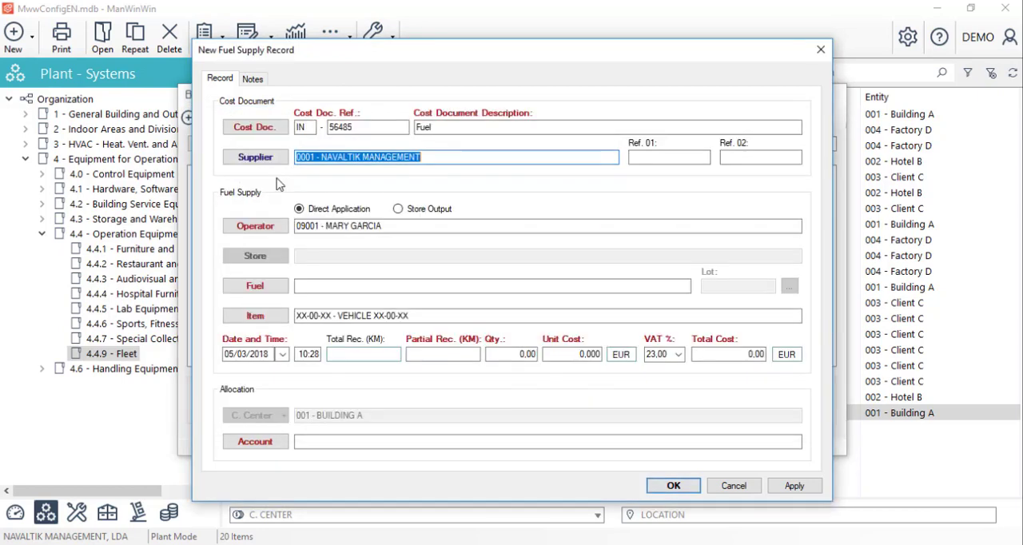
Step: Choose Diesel G.CB.010.001 from the vehicle's Object Stock Items as the supplied fuel
left_click(257, 287)
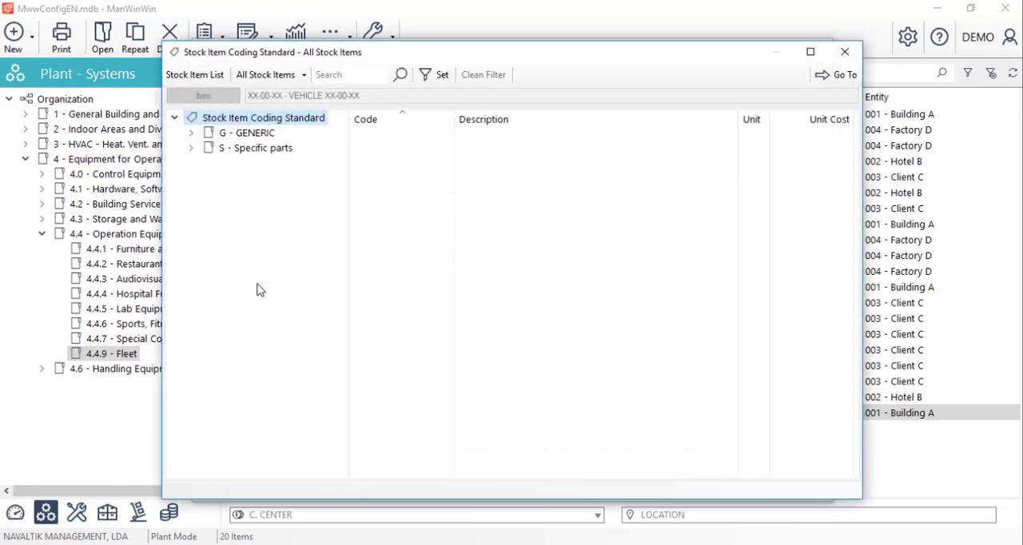
left_click(304, 75)
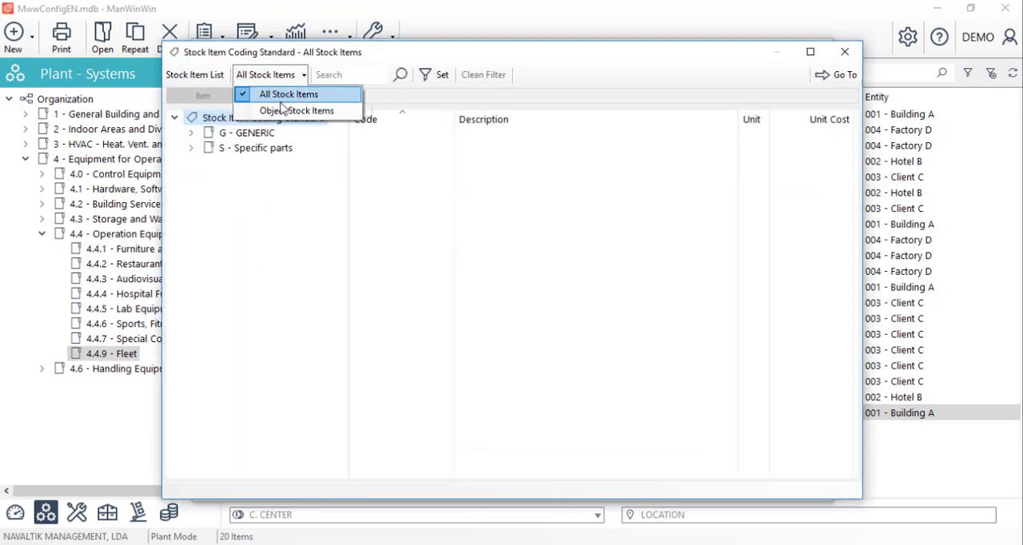
left_click(279, 113)
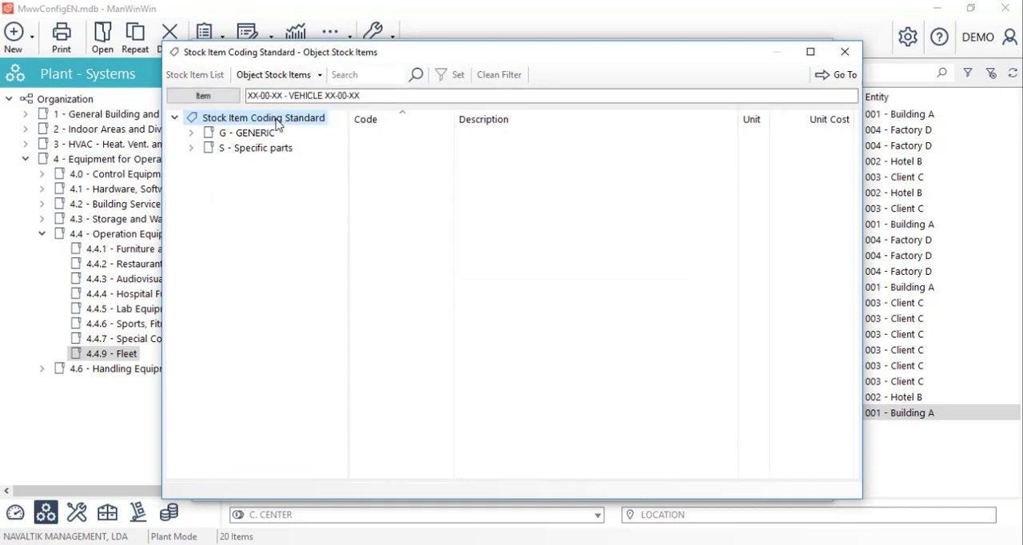
right_click(277, 118)
left_click(293, 129)
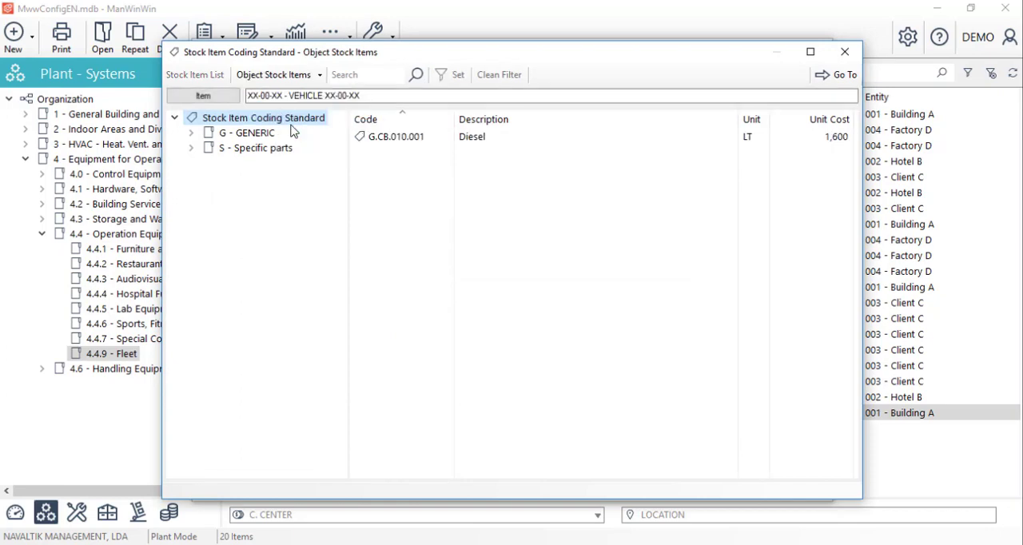
double_click(382, 137)
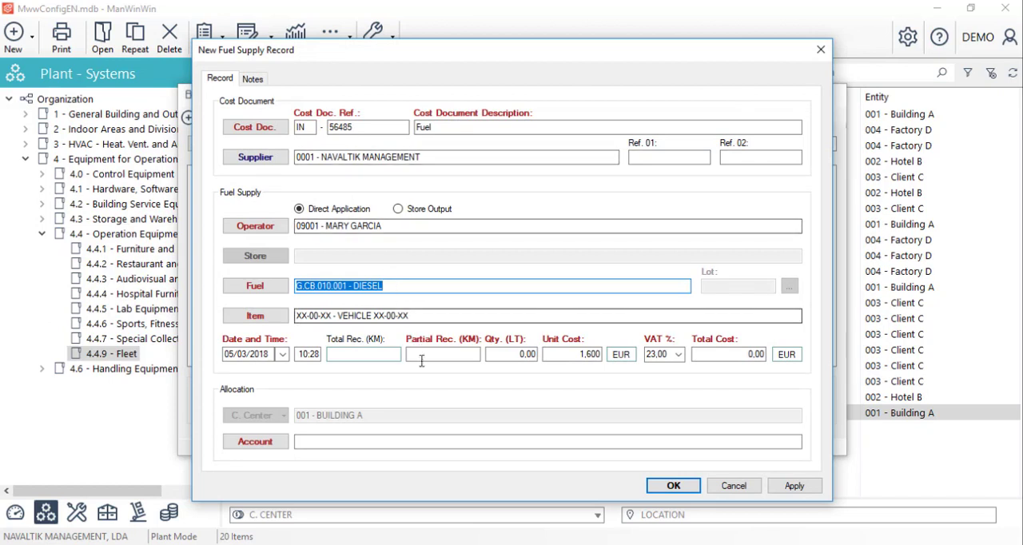
Step: Set the partial record to 56423 km, the fuel quantity to 40 LT and the unit cost to 1,56 EUR
left_click(427, 356)
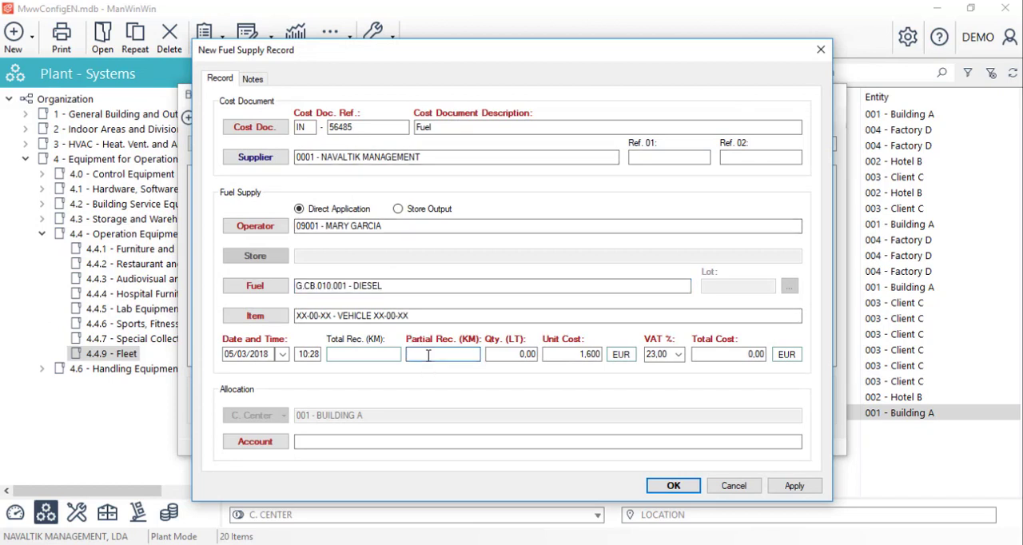
type("56423")
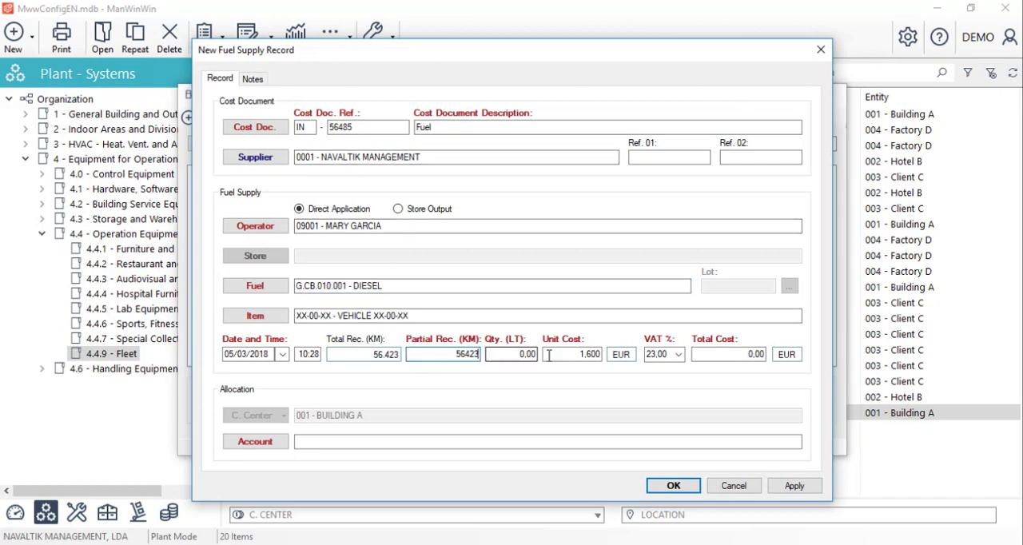
left_click_drag(501, 355, 544, 348)
type("40")
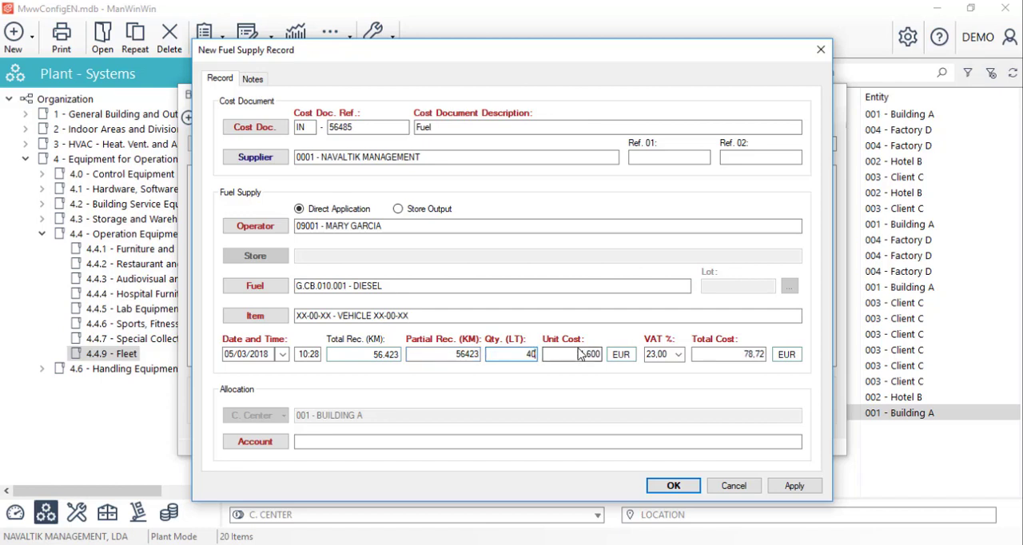
left_click_drag(583, 354, 621, 354)
type(",56")
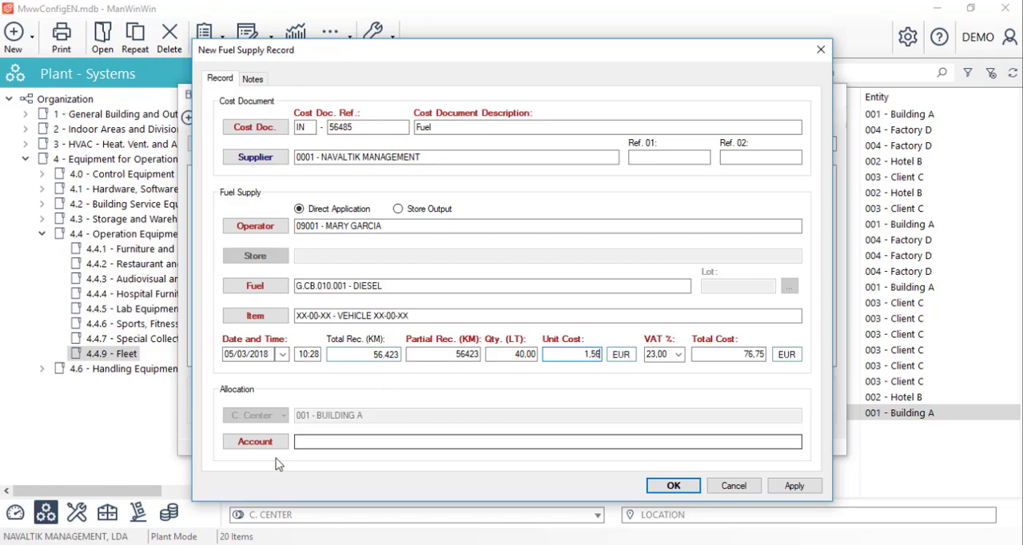
Step: Allocate the fuel cost to account 6.02 Gas, save the fuel supply record and close the vehicle's fuel supply list
left_click(255, 441)
left_click(408, 317)
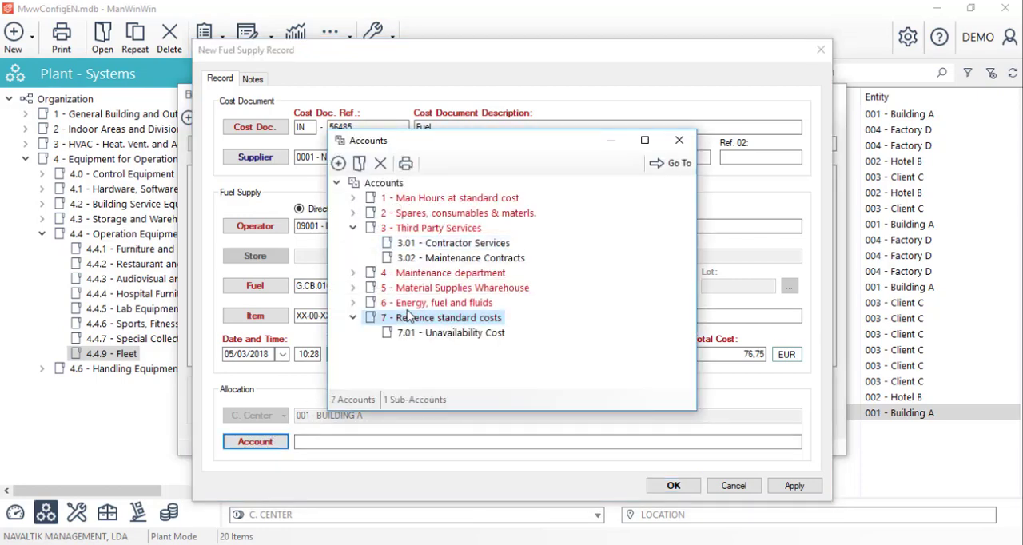
left_click(408, 303)
double_click(423, 334)
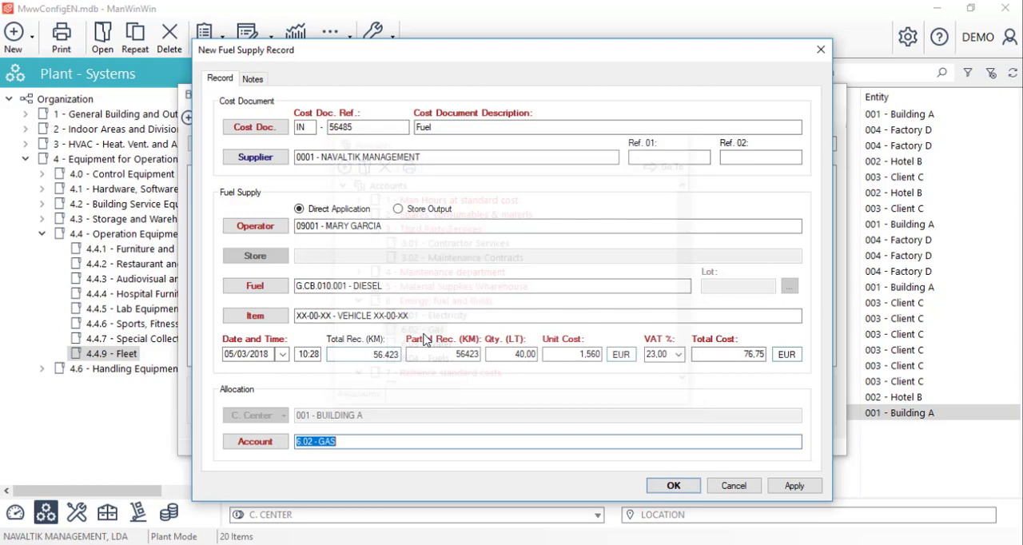
left_click(679, 484)
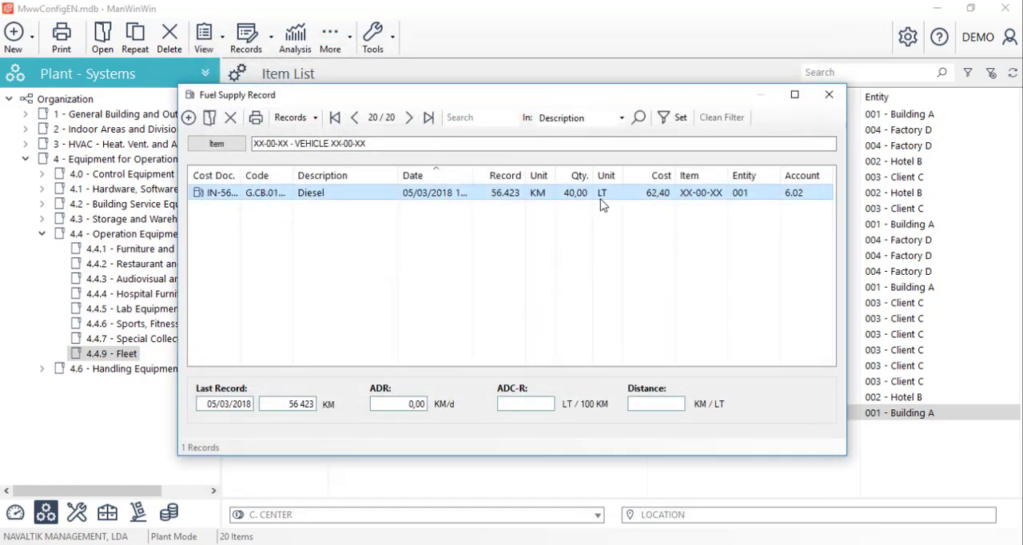
left_click(829, 94)
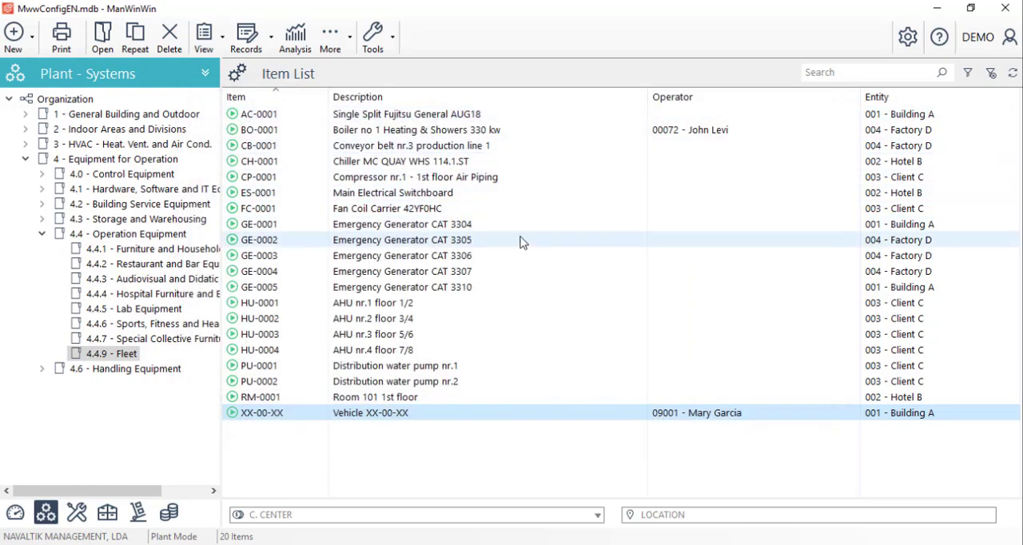